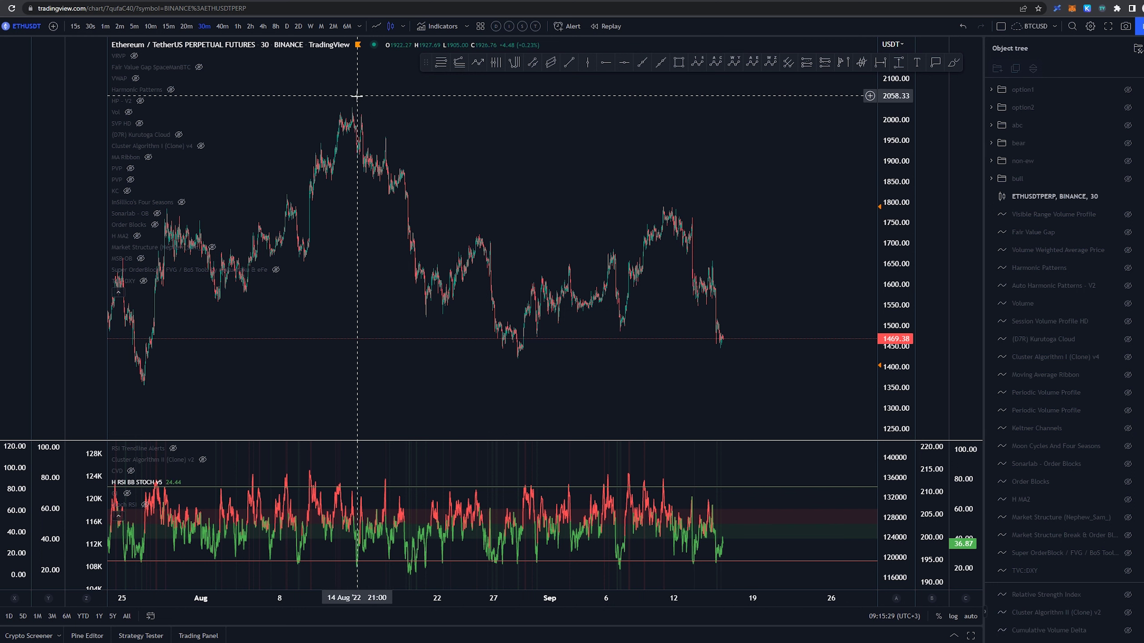
Mark the mid-August price peak with a Brush stroke and undo it
key("alt+b")
mouse_move(355, 103)
left_mouse_down()
mouse_move(342, 100)
mouse_move(357, 103)
left_mouse_up()
key("ctrl+z")
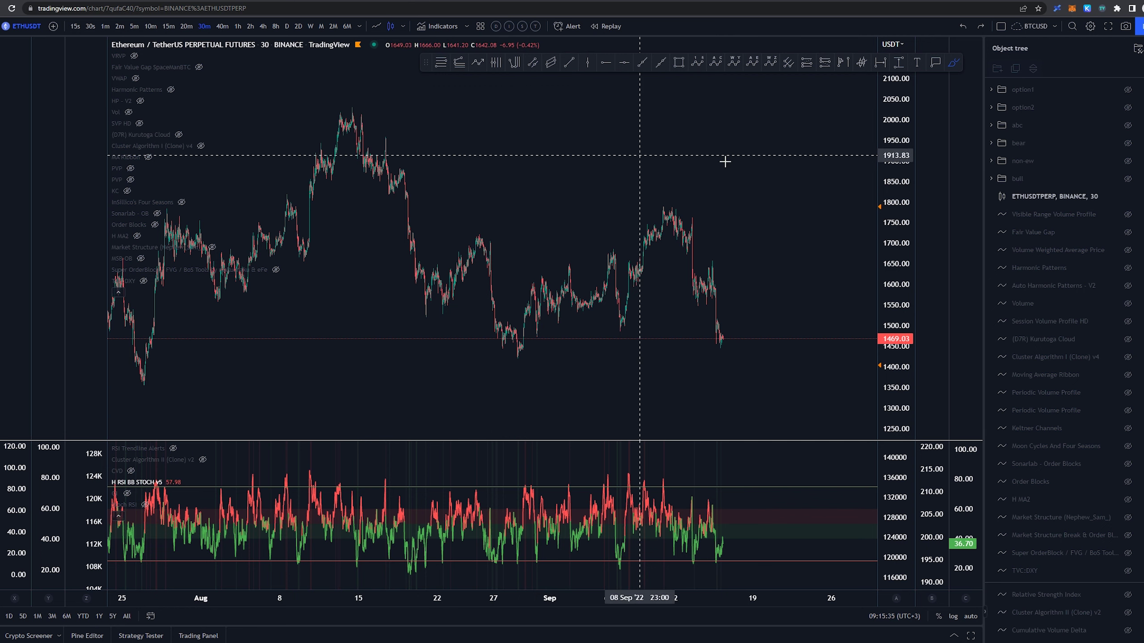
Show the abc folder's wave count and trace its late-August decline with the Brush, undoing the stroke
left_click(1128, 124)
mouse_move(410, 123)
left_mouse_down()
mouse_move(326, 124)
mouse_move(347, 132)
mouse_move(379, 317)
mouse_move(453, 270)
left_mouse_up()
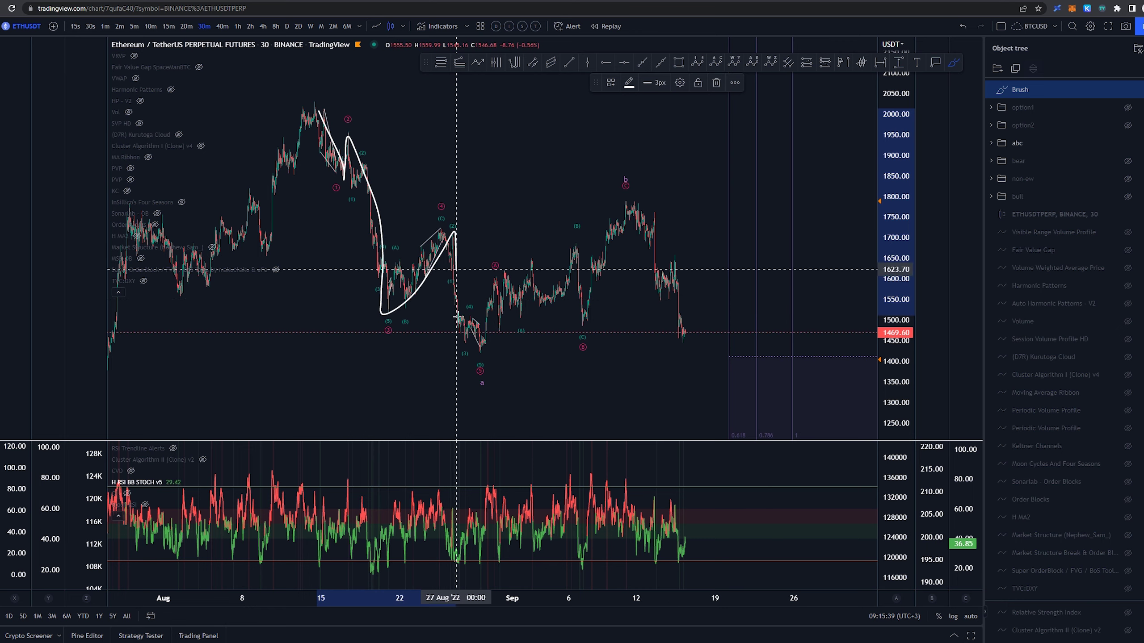
key("ctrl+z")
Brush over the rise from the wave a low to the wave b high, undo the strokes and leave the Brush tool
mouse_move(478, 363)
left_mouse_down()
mouse_move(511, 273)
mouse_move(613, 266)
mouse_move(684, 200)
left_mouse_up()
key("ctrl+z")
key("ctrl+z")
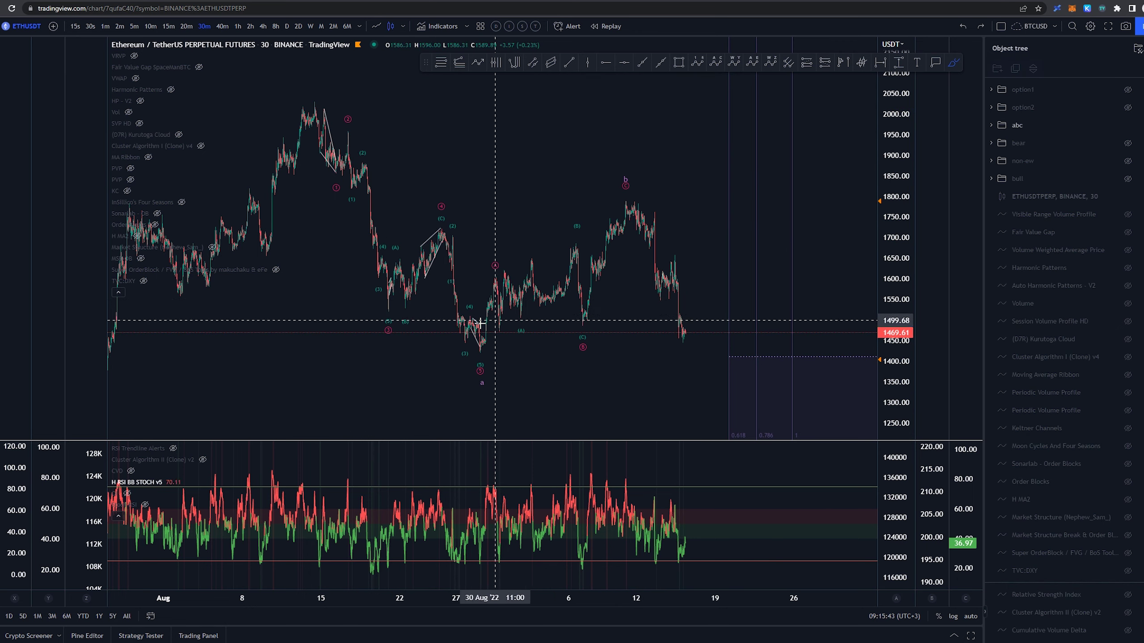
mouse_move(479, 340)
left_mouse_down()
mouse_move(524, 263)
mouse_move(594, 306)
left_mouse_up()
key("ctrl+z")
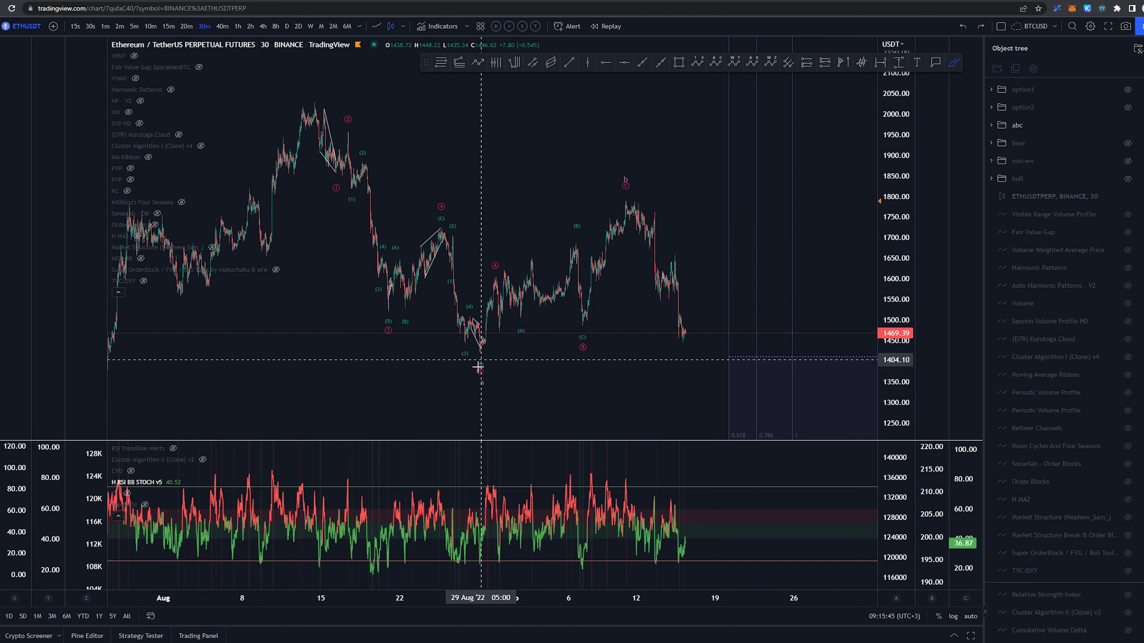
mouse_move(482, 351)
left_mouse_down()
mouse_move(586, 311)
mouse_move(535, 221)
left_mouse_up()
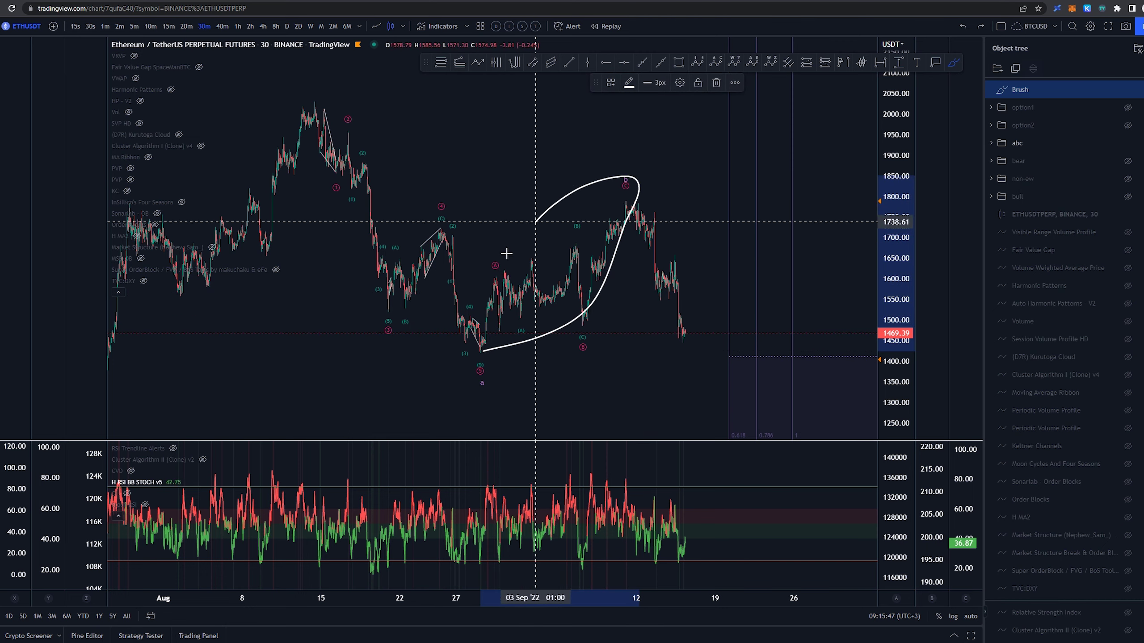
key("ctrl+z")
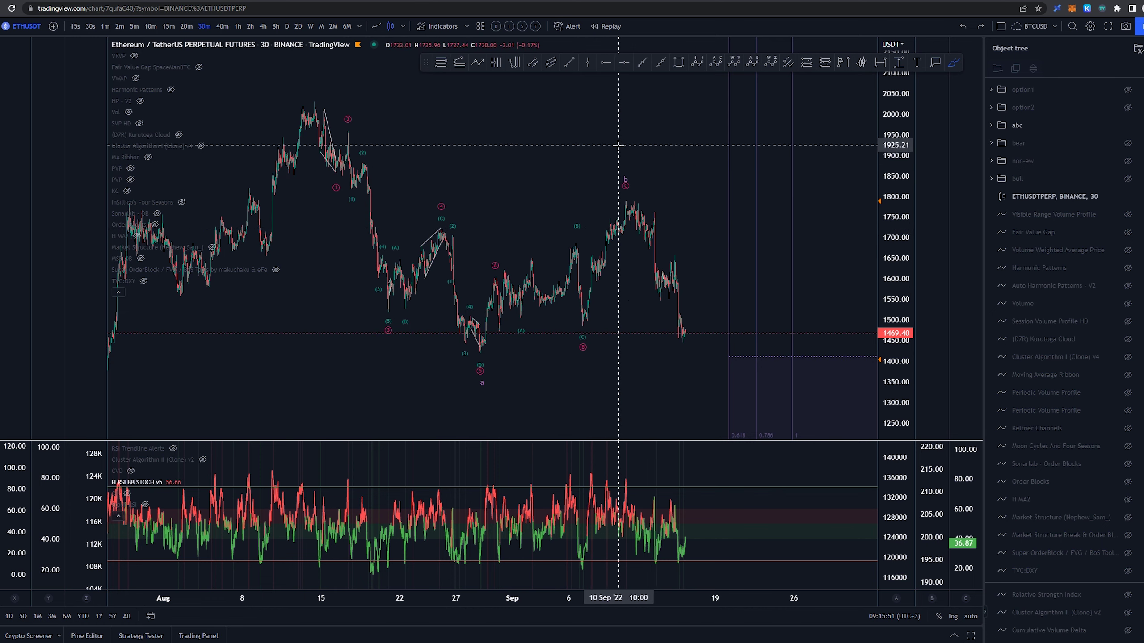
key("Escape")
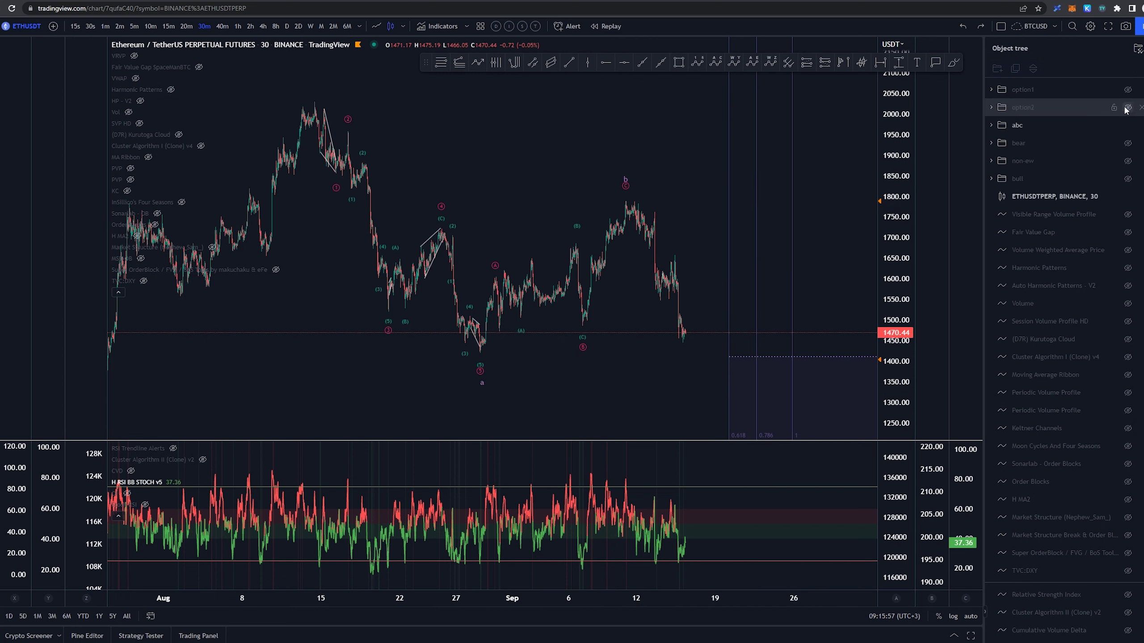
Brush a path from the mid-August high towards the purple 0.618 target zone and undo it
mouse_move(666, 200)
left_mouse_down()
mouse_move(716, 311)
mouse_move(689, 215)
mouse_move(595, 204)
mouse_move(593, 173)
left_mouse_up()
key("Delete")
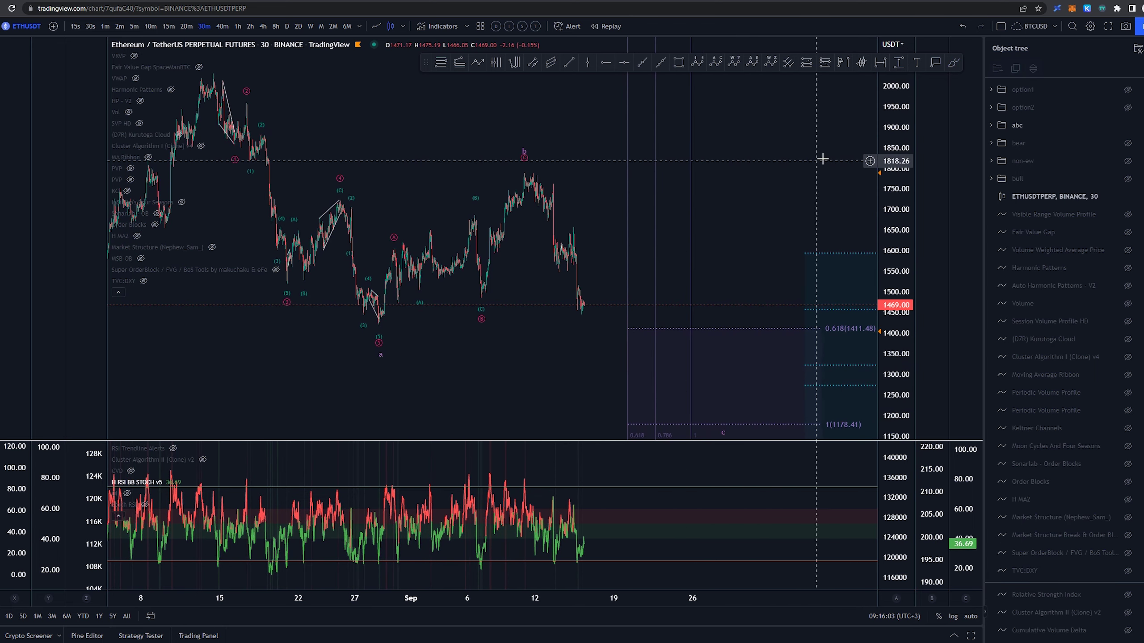
left_click_drag(900, 117, 901, 128)
left_click_drag(504, 119, 563, 136)
key("alt+b")
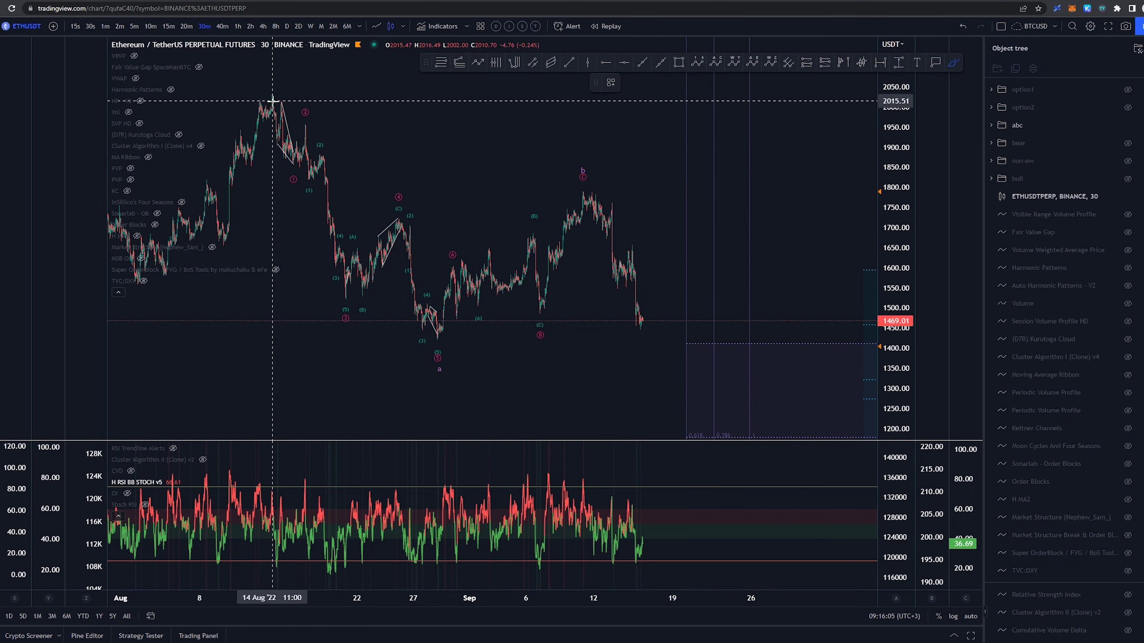
mouse_move(273, 100)
left_mouse_down()
mouse_move(447, 358)
mouse_move(549, 192)
mouse_move(659, 299)
mouse_move(686, 344)
left_mouse_up()
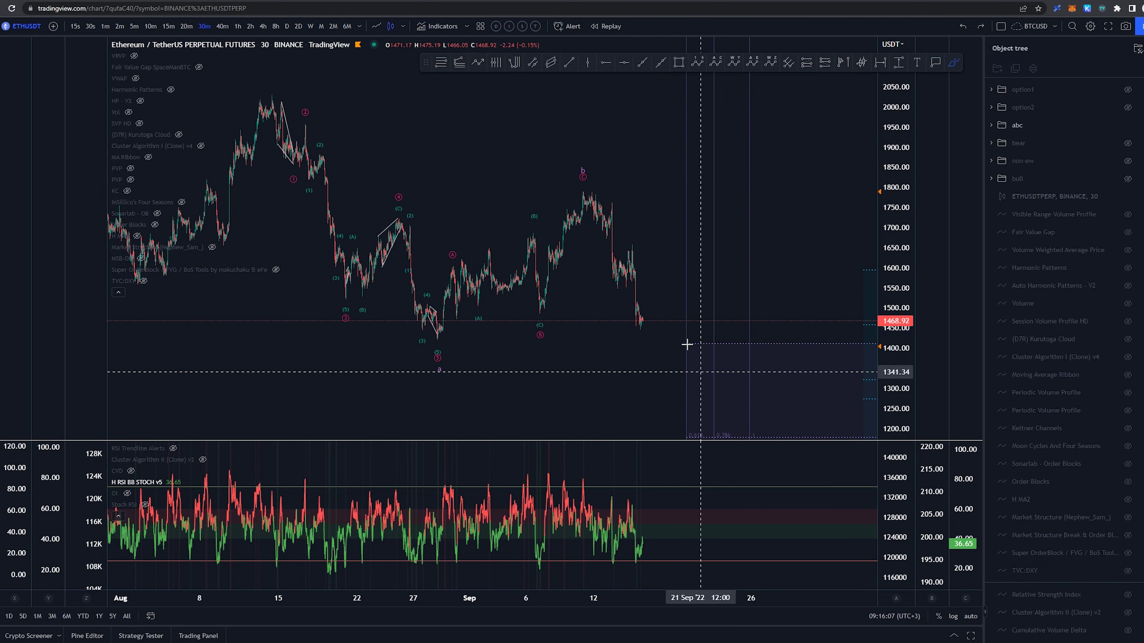
Switch the chart to the 1-hour timeframe and mark the wave a low with the Brush, undoing the stroke
left_click(237, 25)
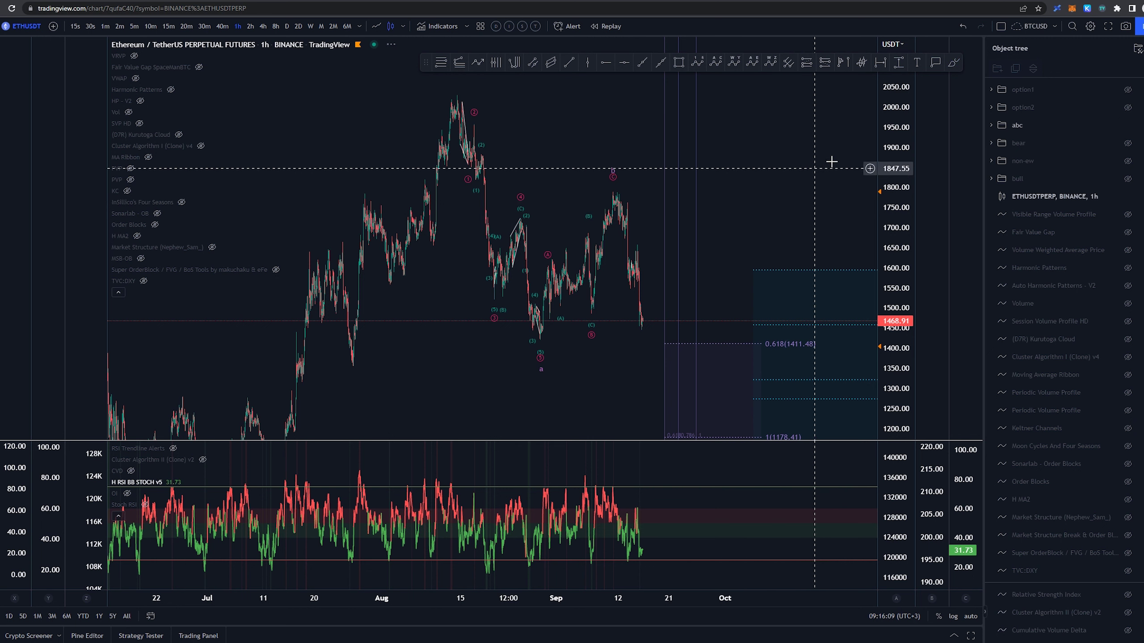
left_click_drag(831, 161, 671, 159)
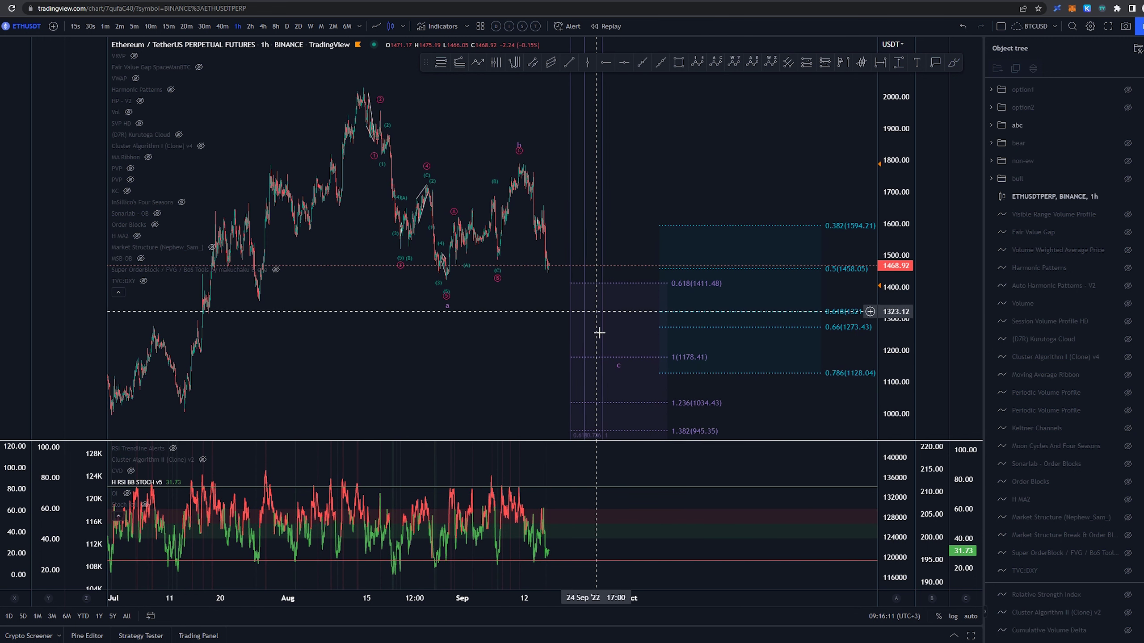
key("alt+b")
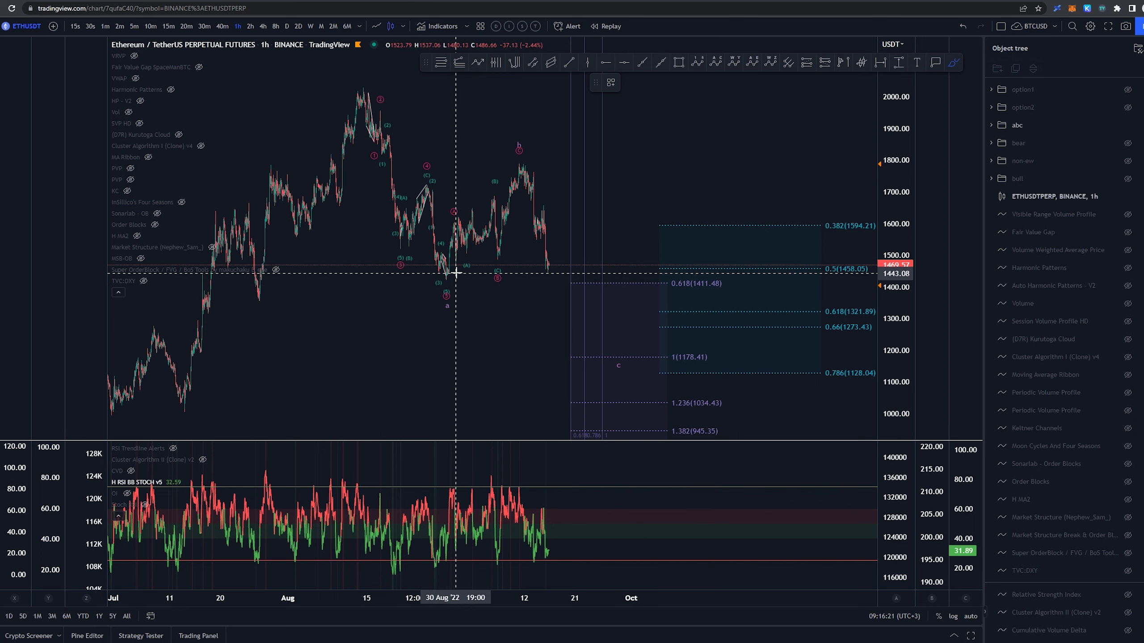
left_click_drag(451, 271, 446, 272)
key("ctrl+z")
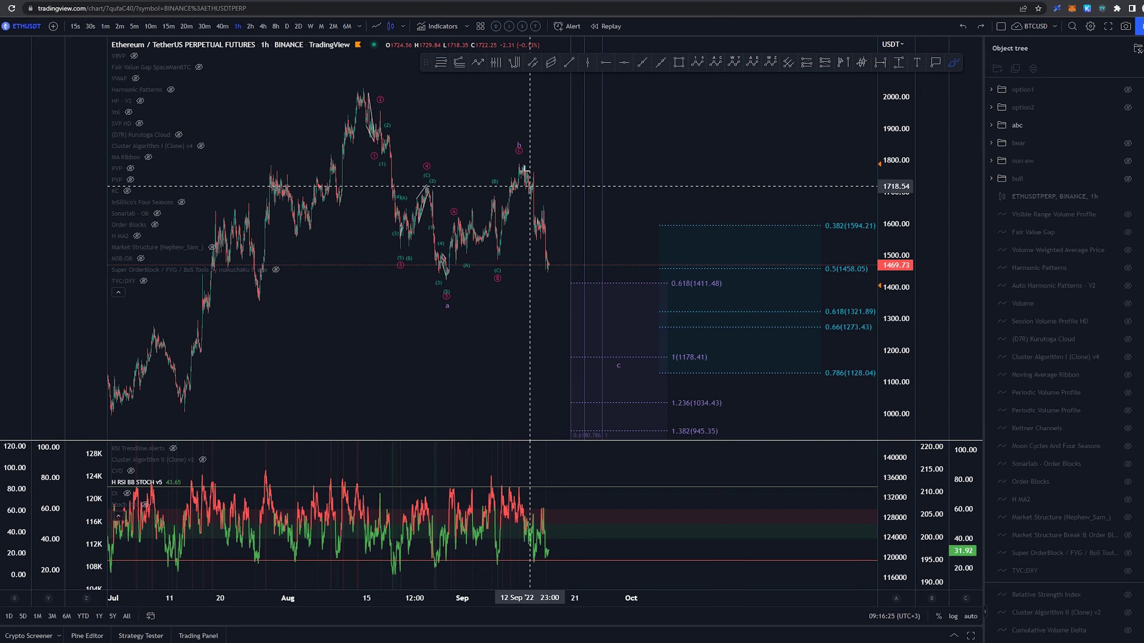
Brush the decline from wave b towards the wave c target and mark the nearby Fibonacci levels, undoing each stroke
left_click_drag(519, 149, 595, 327)
key("ctrl+z")
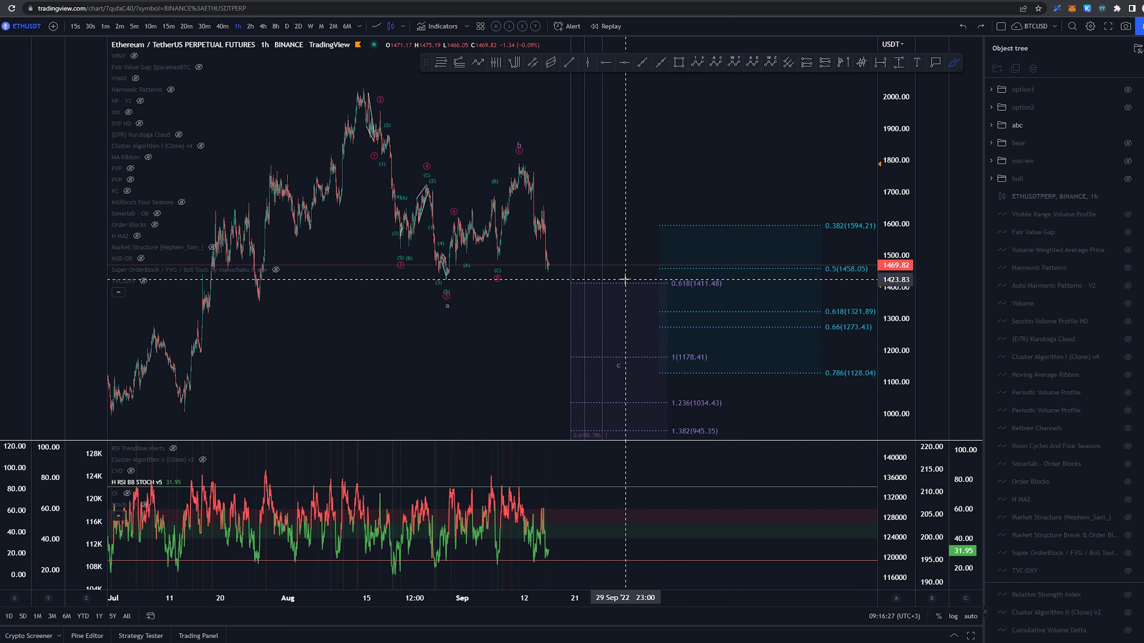
left_click_drag(522, 164, 549, 263)
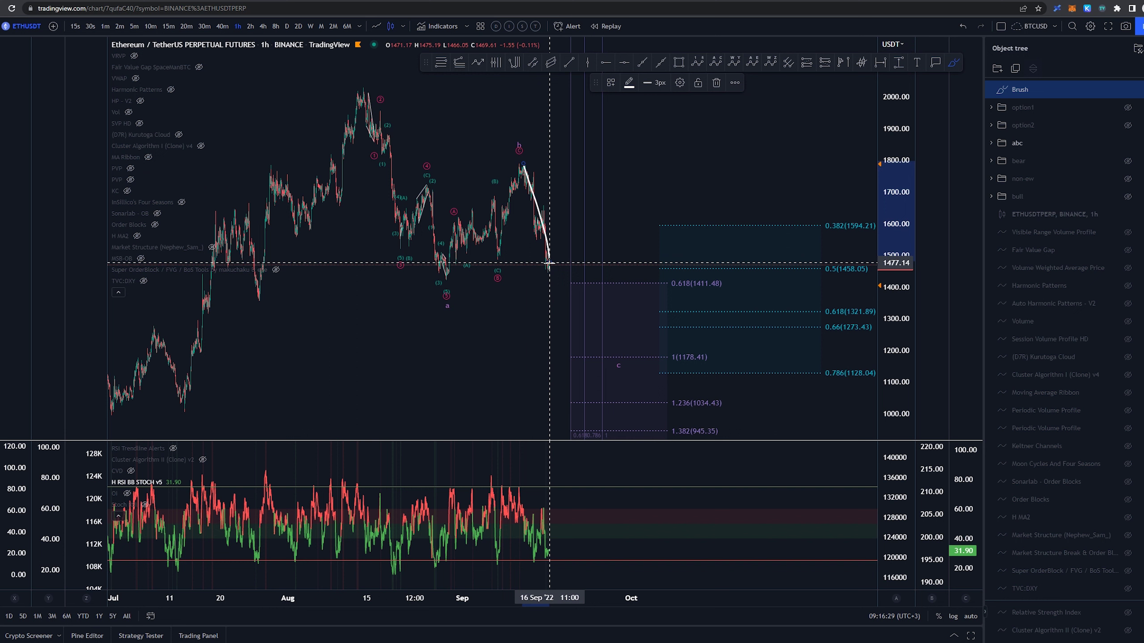
key("ctrl+z")
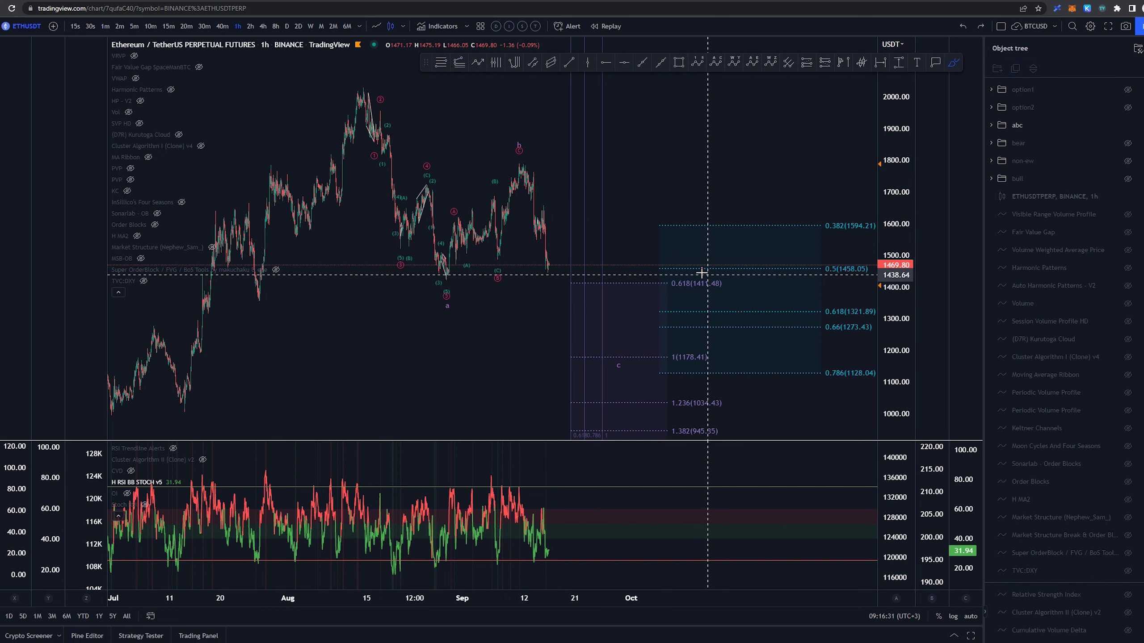
left_click_drag(701, 272, 680, 266)
key("ctrl+z")
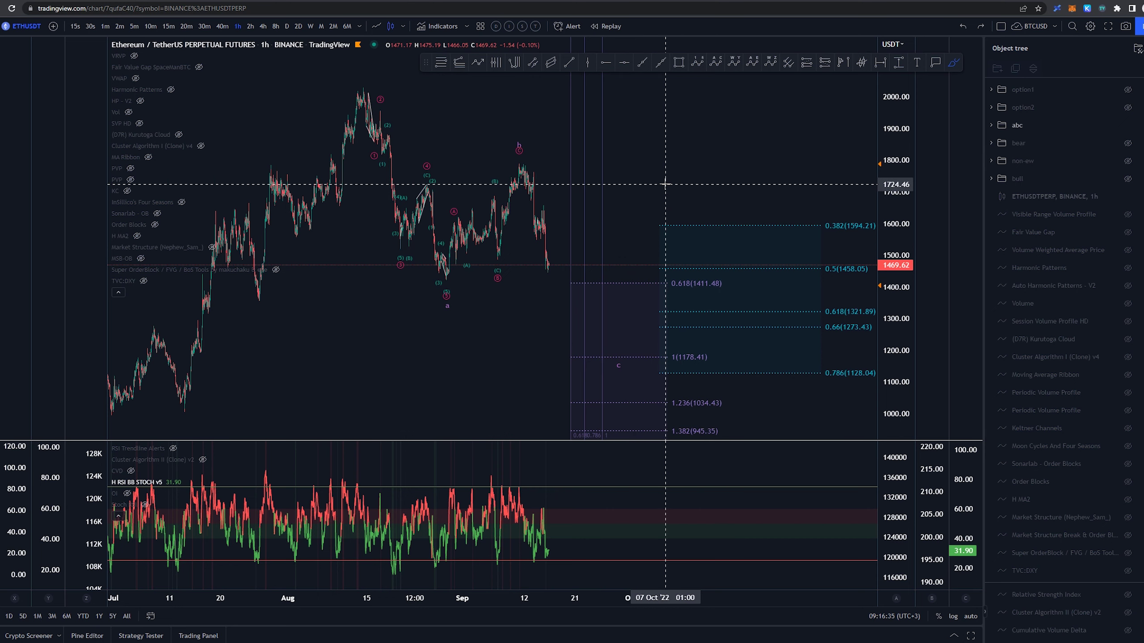
Switch the chart to the 15-minute timeframe and show the option2 folder's wave count alongside abc
left_click_drag(648, 156, 797, 197)
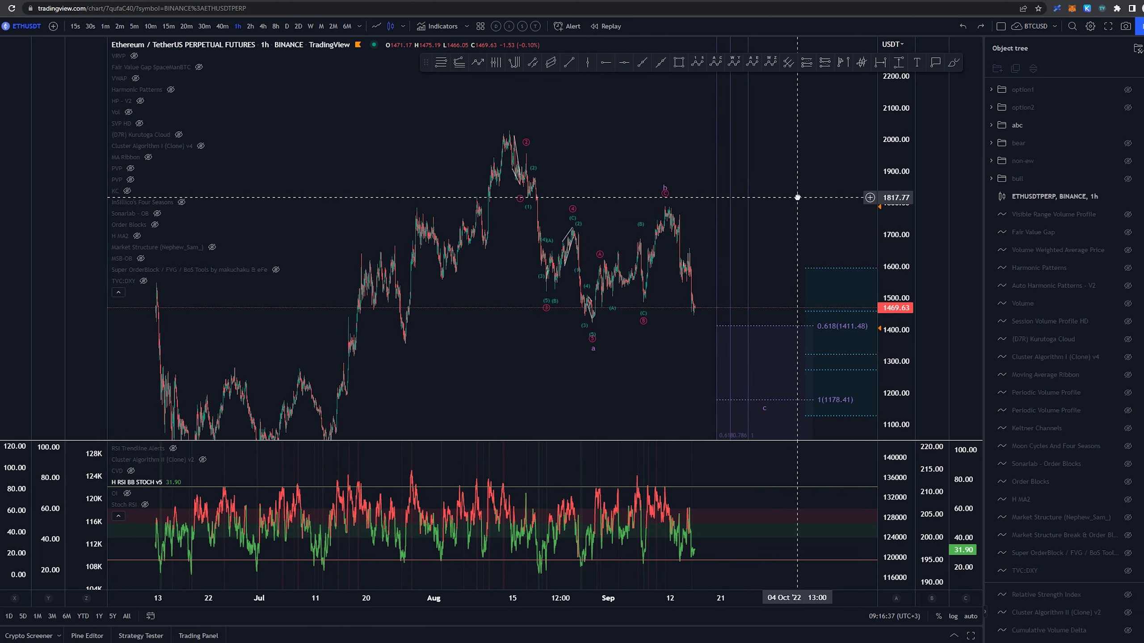
right_click(797, 197)
key("Escape")
left_click(170, 26)
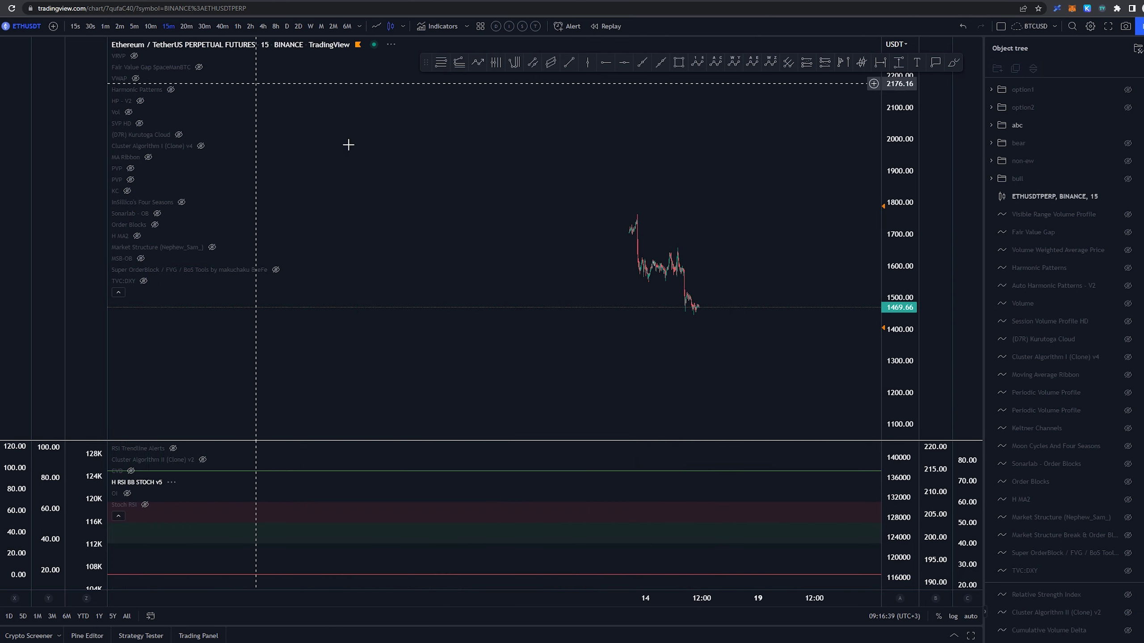
left_click_drag(871, 186, 871, 153)
scroll(793, 179, "up", 4)
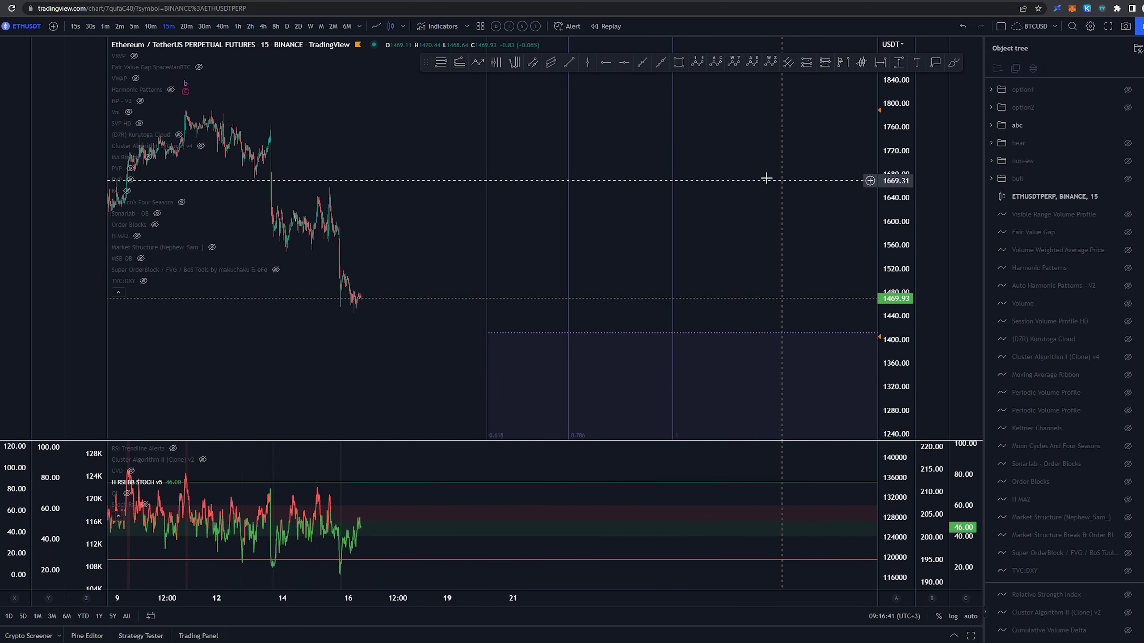
left_click_drag(434, 174, 617, 212)
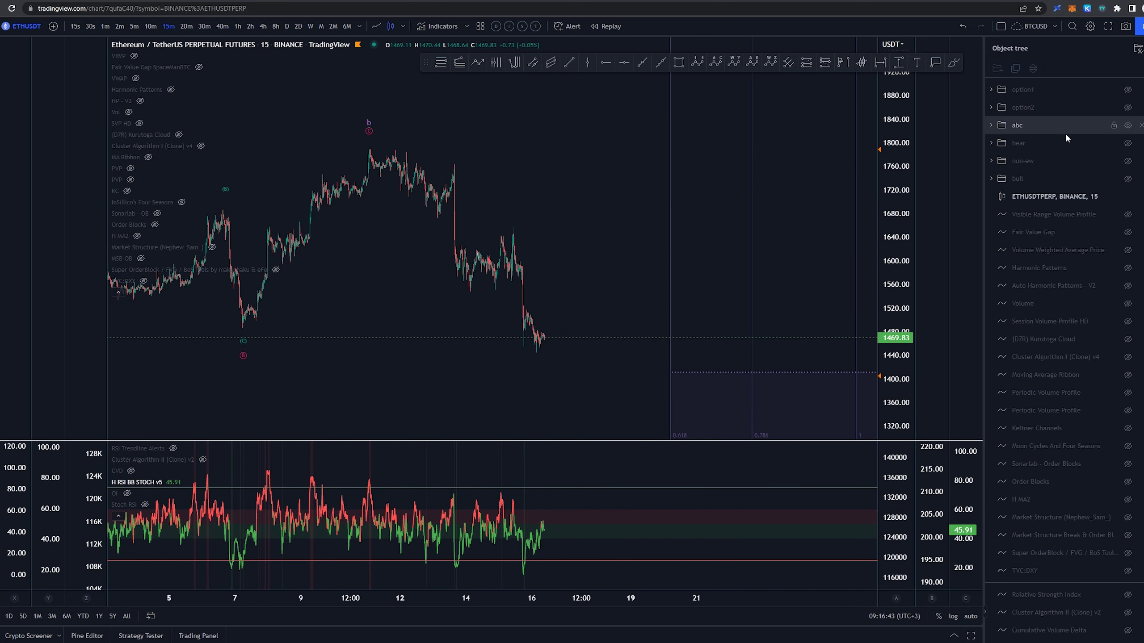
left_click(1128, 108)
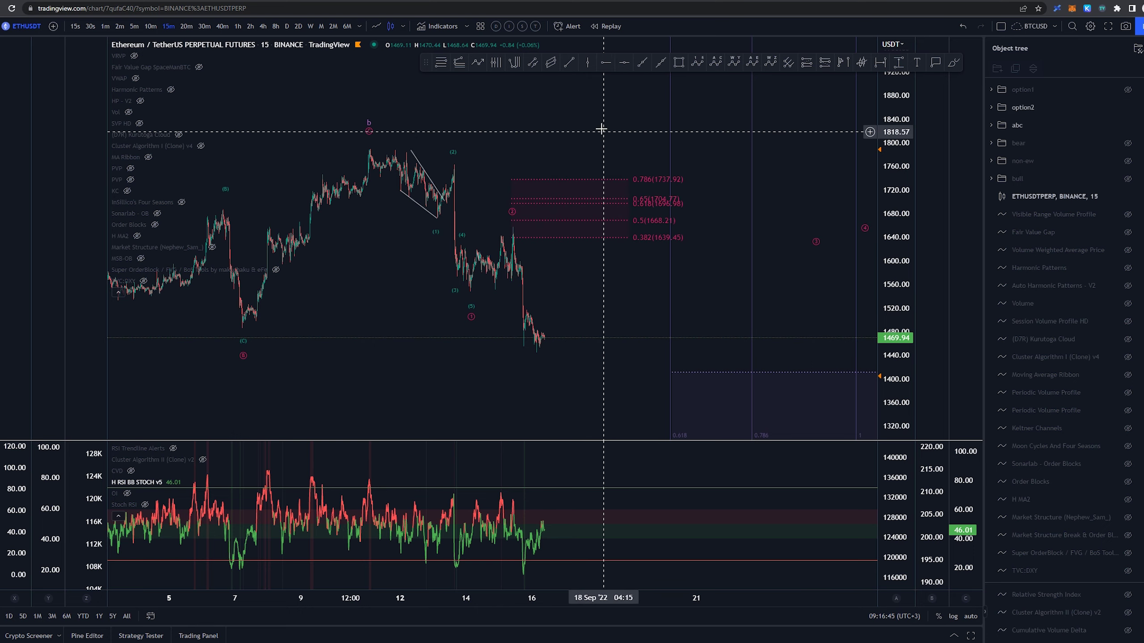
left_click_drag(600, 128, 610, 123)
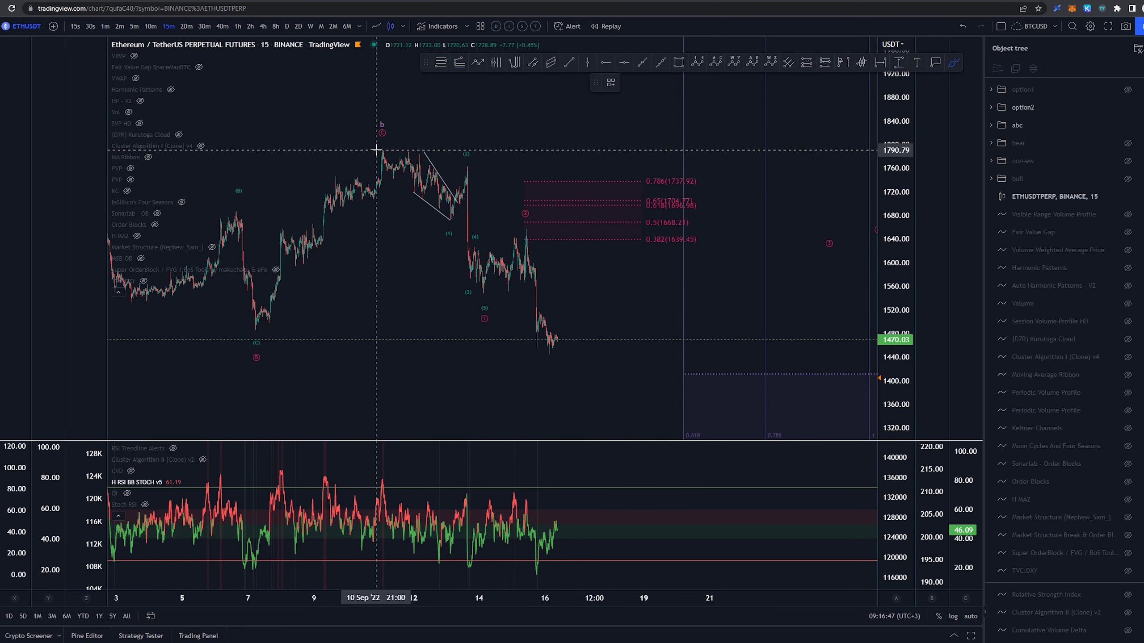
Trace the decline from the wave b high and the zigzag rebound into wave 2 with the Brush, undoing the strokes
mouse_move(380, 152)
left_mouse_down()
mouse_move(452, 215)
mouse_move(470, 169)
mouse_move(471, 281)
mouse_move(488, 306)
mouse_move(493, 261)
mouse_move(527, 231)
left_mouse_up()
key("ctrl+z")
key("ctrl+z")
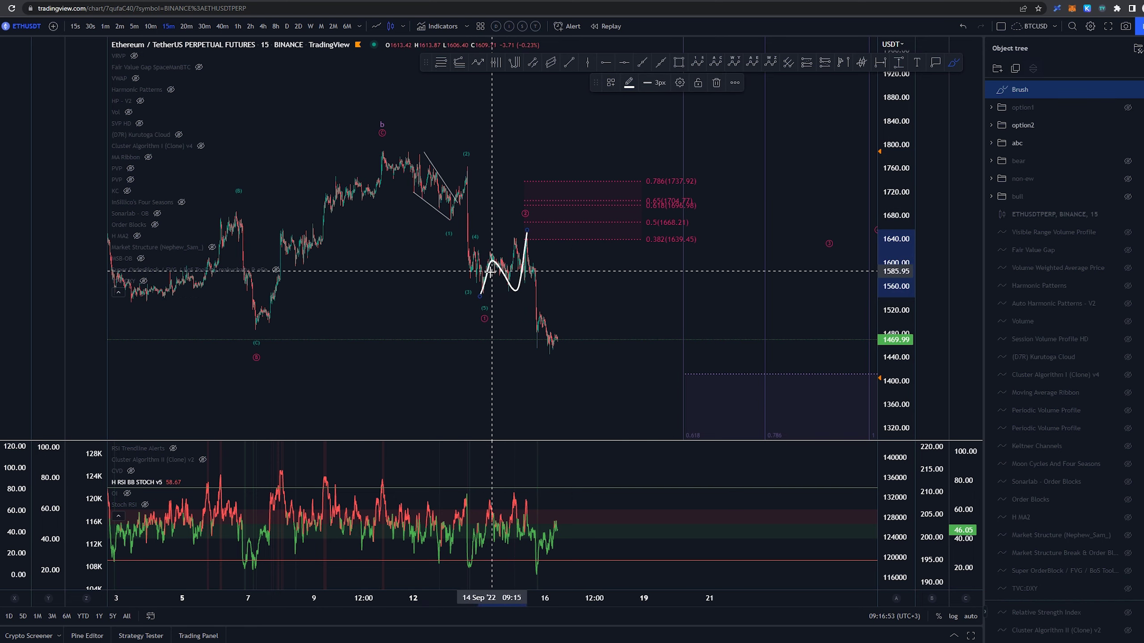
key("ctrl+z")
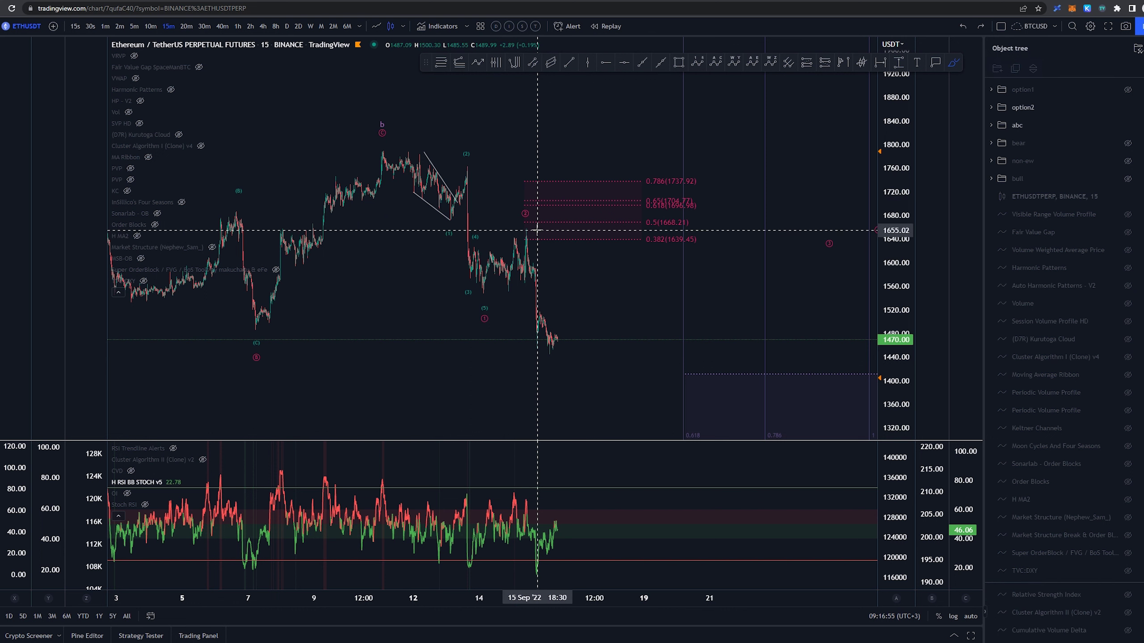
Circle the 0.618 retracement level of wave 2 with the Brush and undo the strokes
mouse_move(666, 220)
left_mouse_down()
mouse_move(655, 231)
mouse_move(645, 217)
mouse_move(670, 197)
left_mouse_up()
key("ctrl+z")
scroll(646, 218, "right", 1)
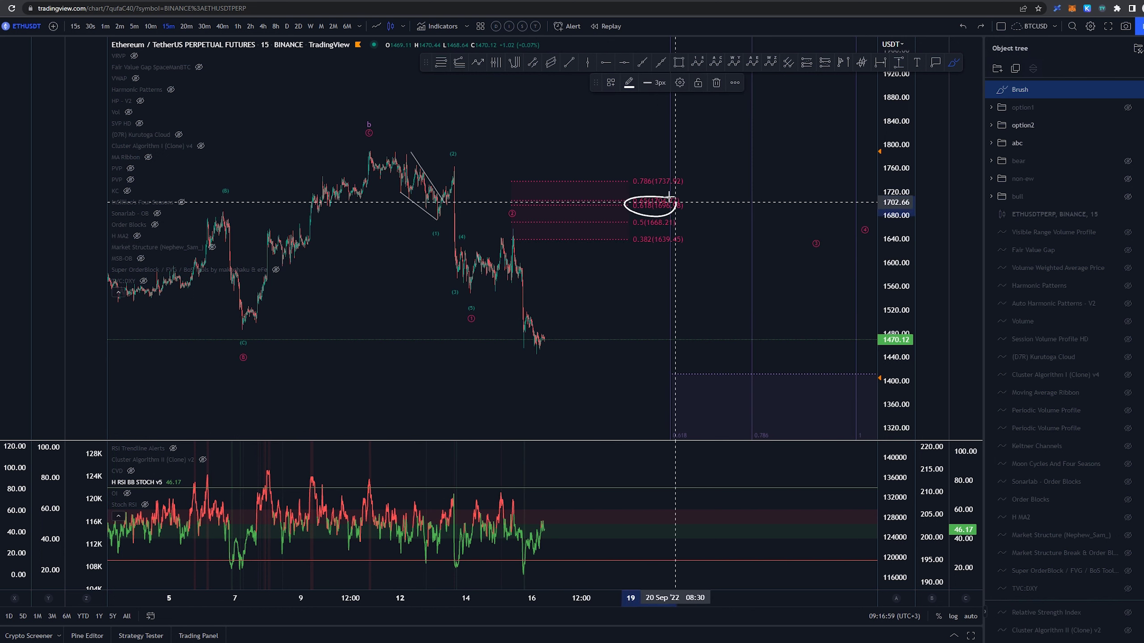
key("ctrl+z")
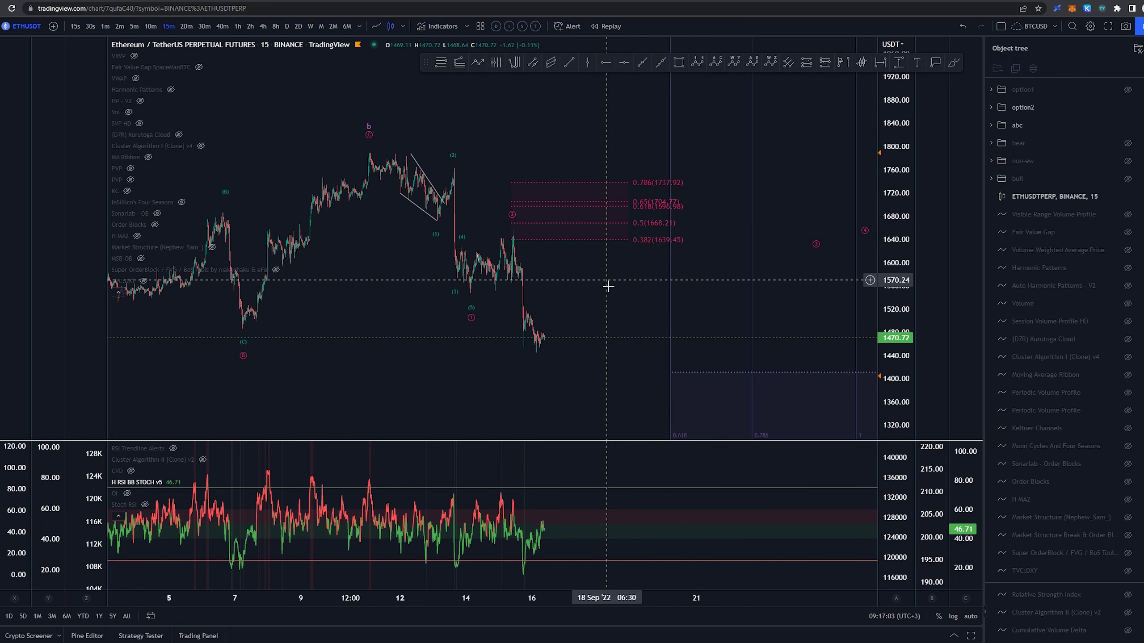
Brush a mark at the lower end of the white wedge in wave (1) and undo it
left_click_drag(608, 287, 590, 293)
key("alt+b")
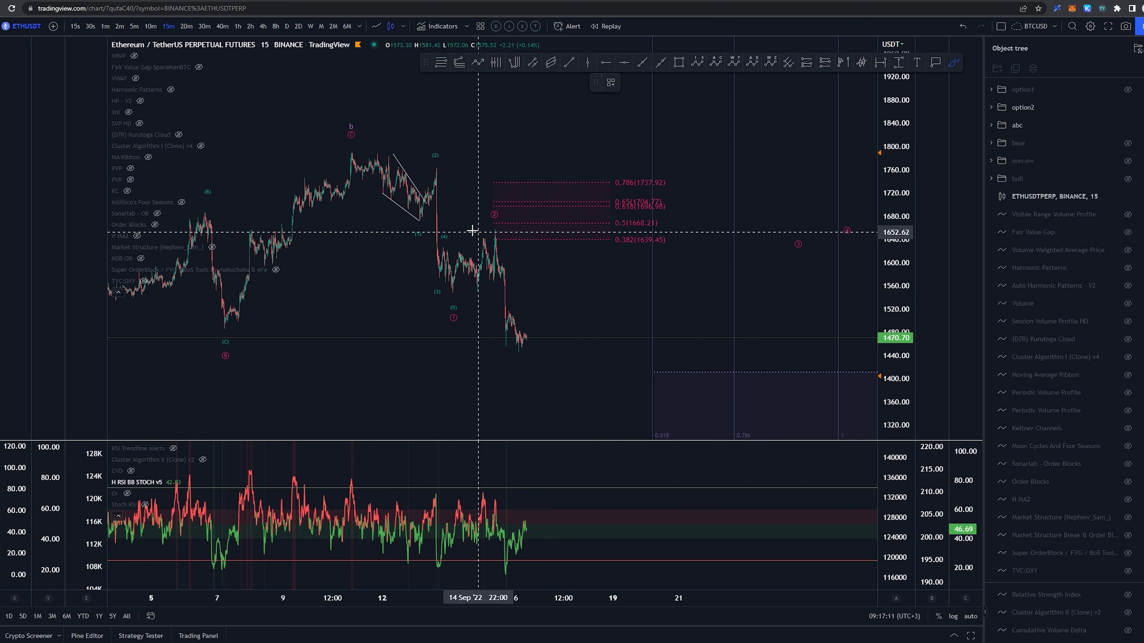
mouse_move(425, 218)
left_mouse_down()
mouse_move(428, 231)
mouse_move(418, 222)
left_mouse_up()
key("ctrl+z")
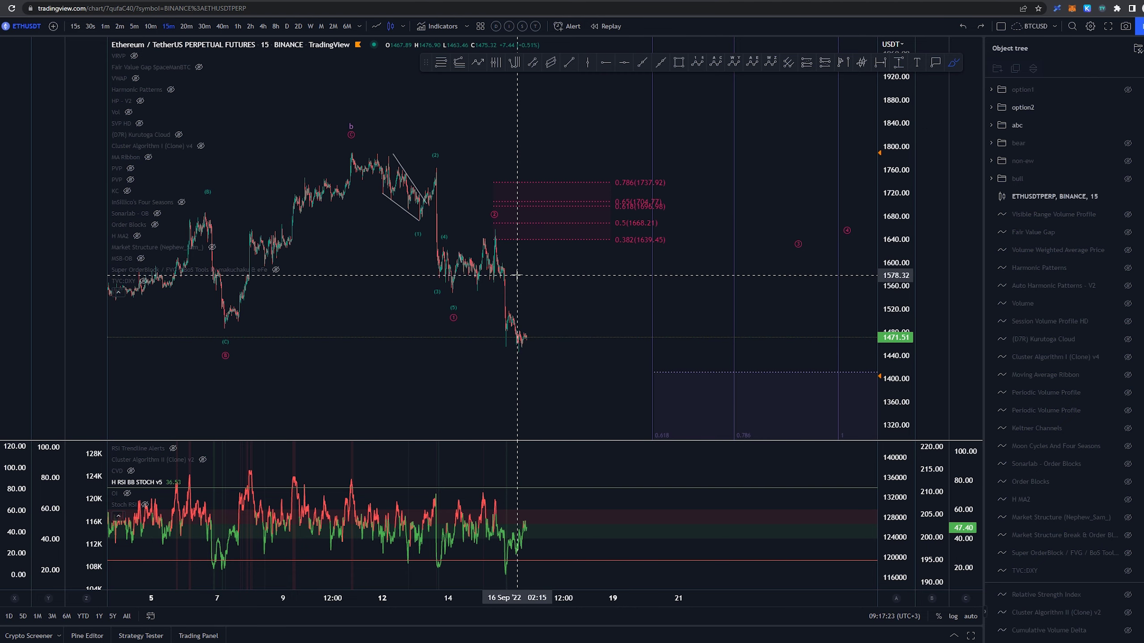
Bring the 1.618 extension into view, trace the drop from the wave 2 high with the Brush and undo the stroke
left_click_drag(577, 290, 597, 237)
left_click_drag(889, 191, 889, 203)
left_click_drag(563, 254, 532, 231)
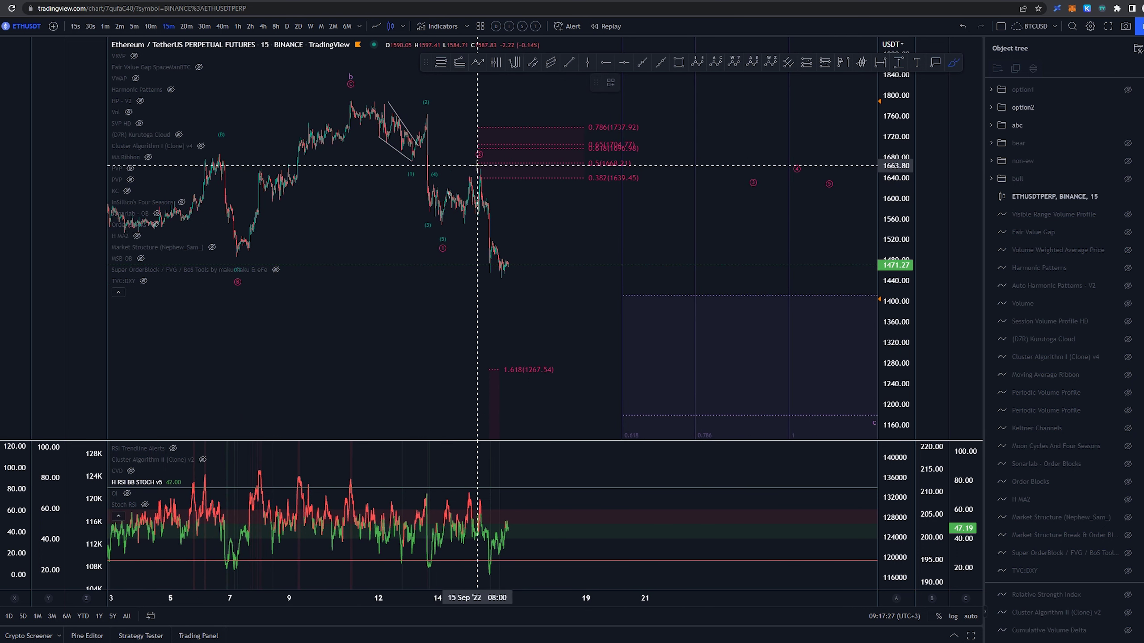
scroll(450, 172, "up", 1)
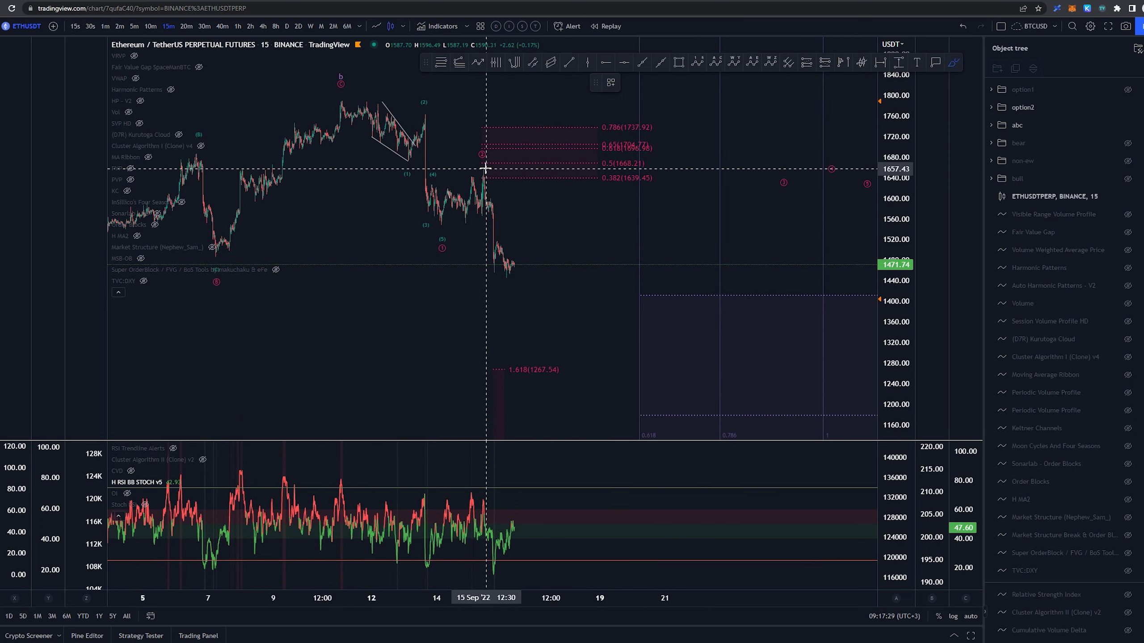
left_click_drag(485, 169, 493, 244)
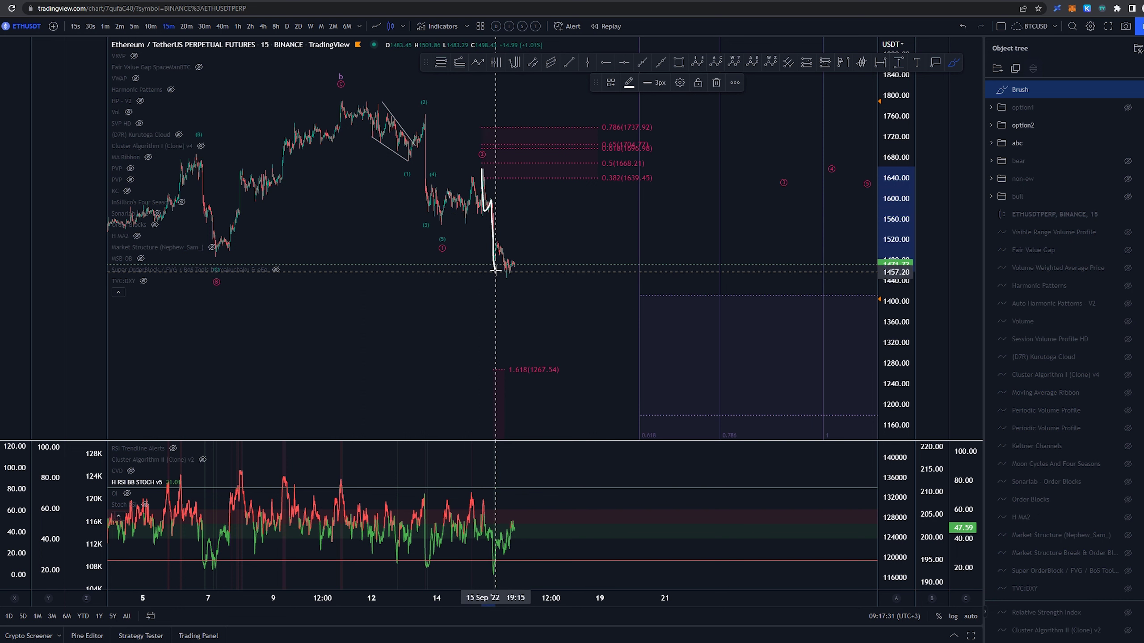
key("ctrl+z")
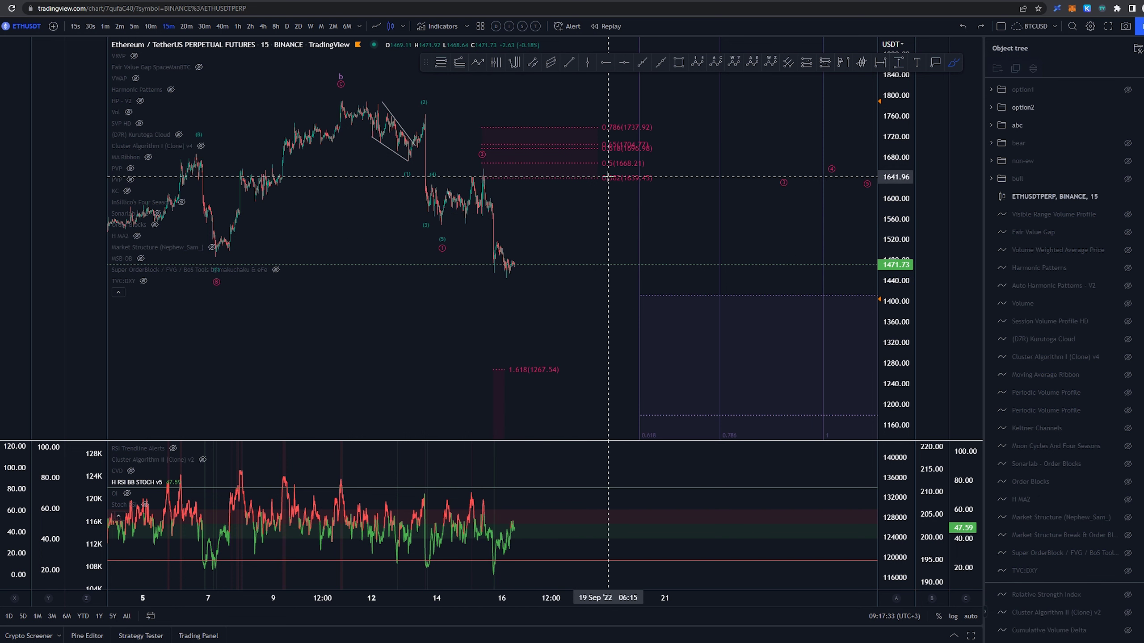
Draw an Elliott impulse wave (12345) from the wave 2 high at about 1658 through 1437, 1578, 1339 and 1344 to 1352
left_click(482, 166)
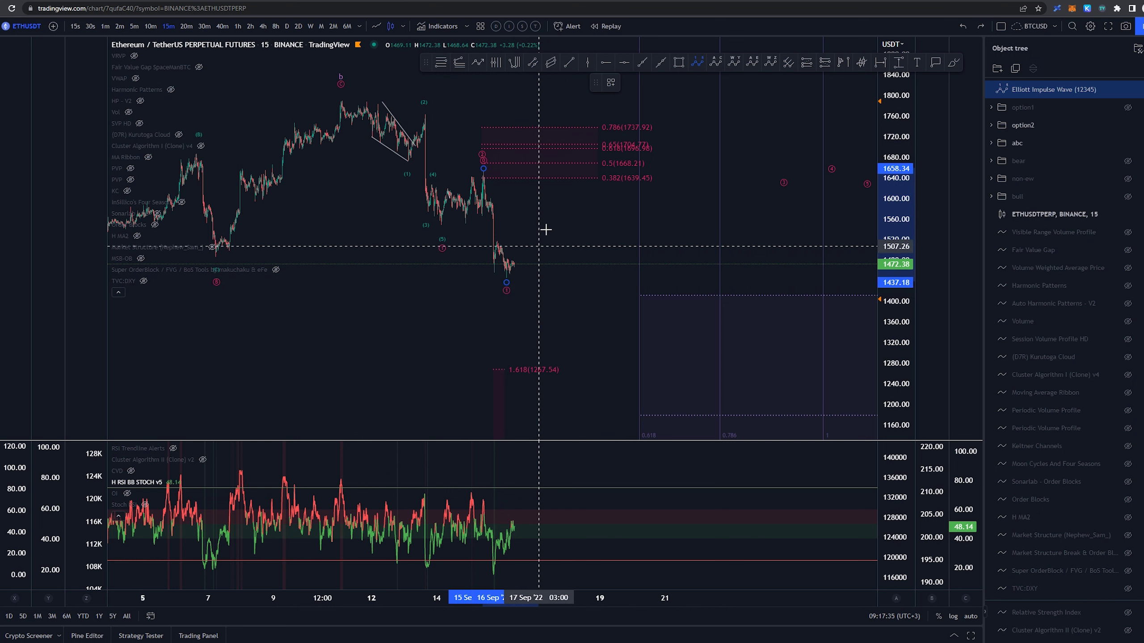
left_click(541, 209)
left_click(606, 333)
left_click(610, 330)
left_click(614, 326)
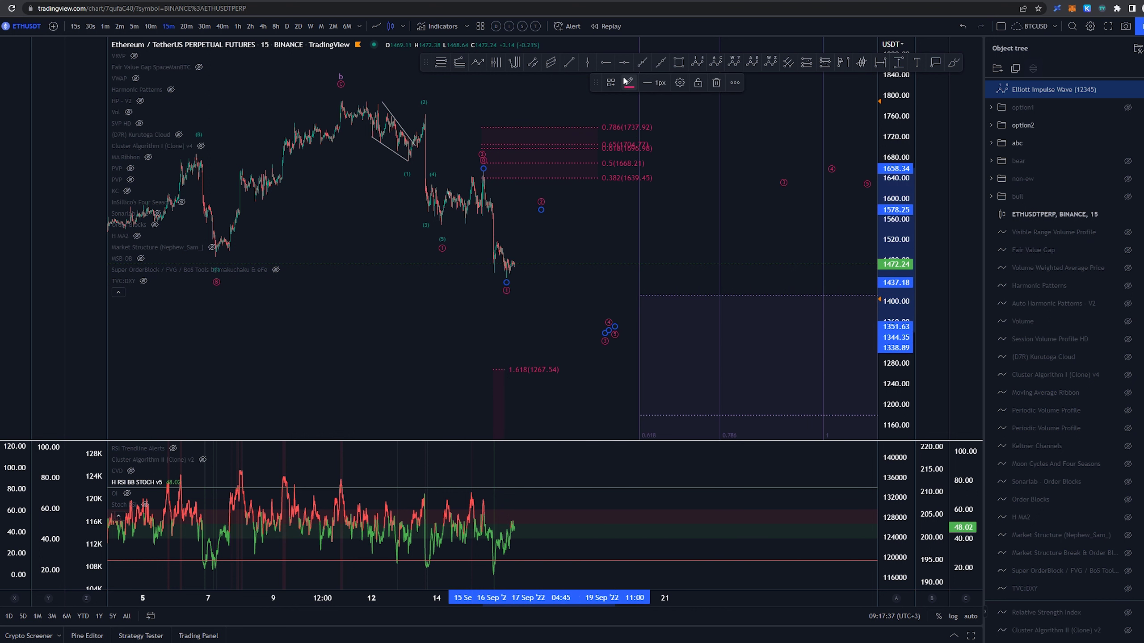
Apply the 14. Submicro drawing template to the new impulse wave and move it into the option2 group
left_click(611, 83)
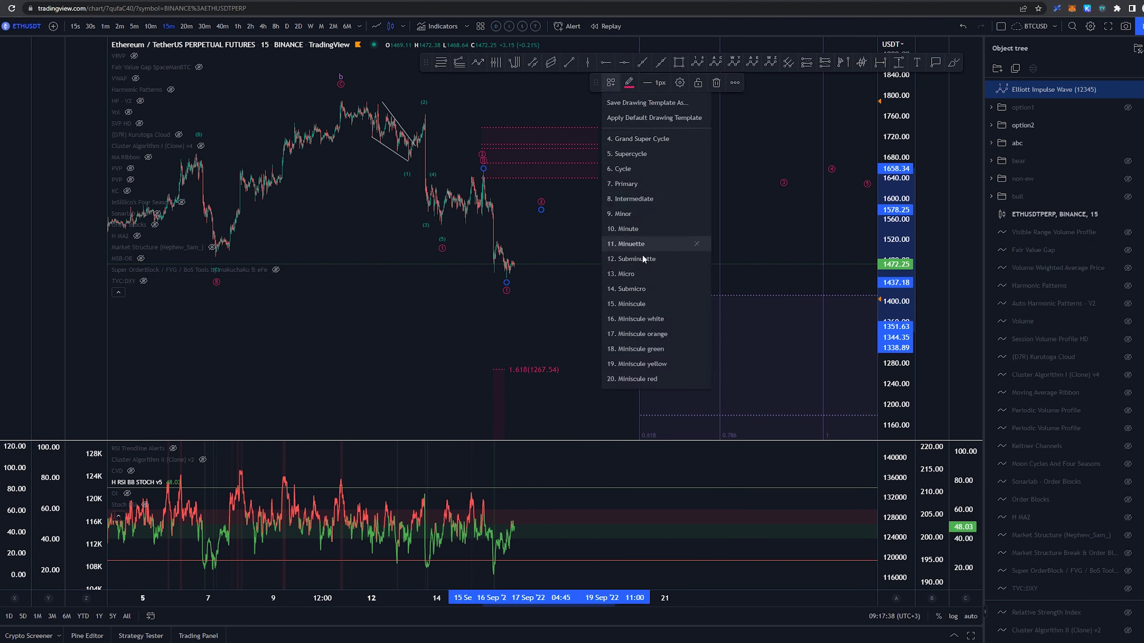
left_click(647, 289)
left_click_drag(1009, 90, 1022, 131)
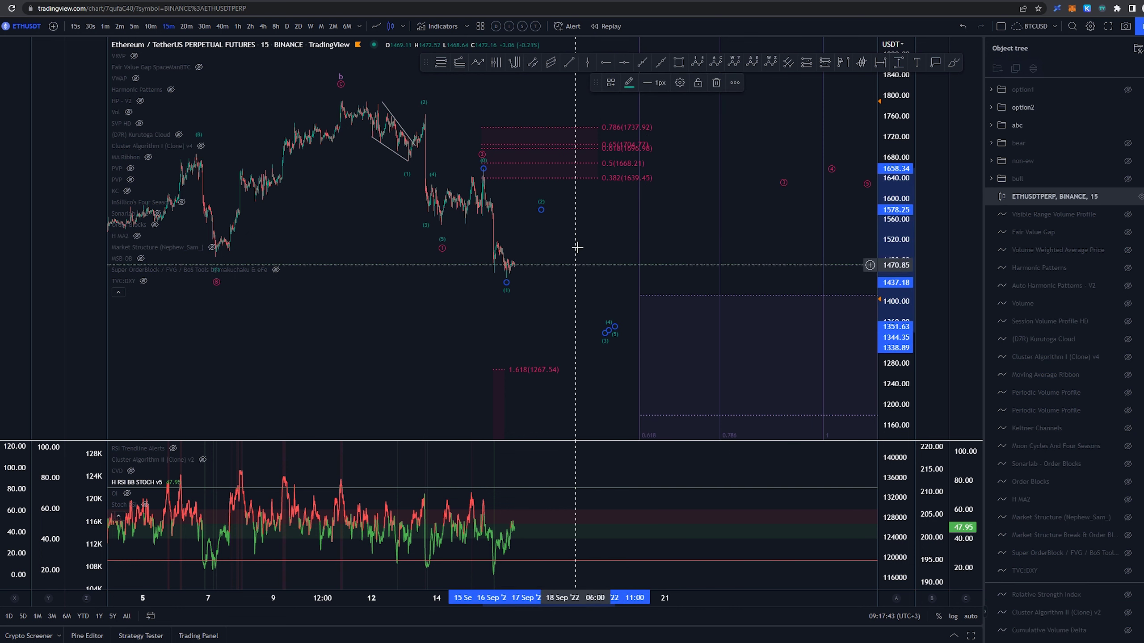
Trace a rebound from the wave (1) low with the Brush and undo the stroke
left_click_drag(582, 243, 535, 247)
key("alt+b")
left_click_drag(471, 280, 484, 247)
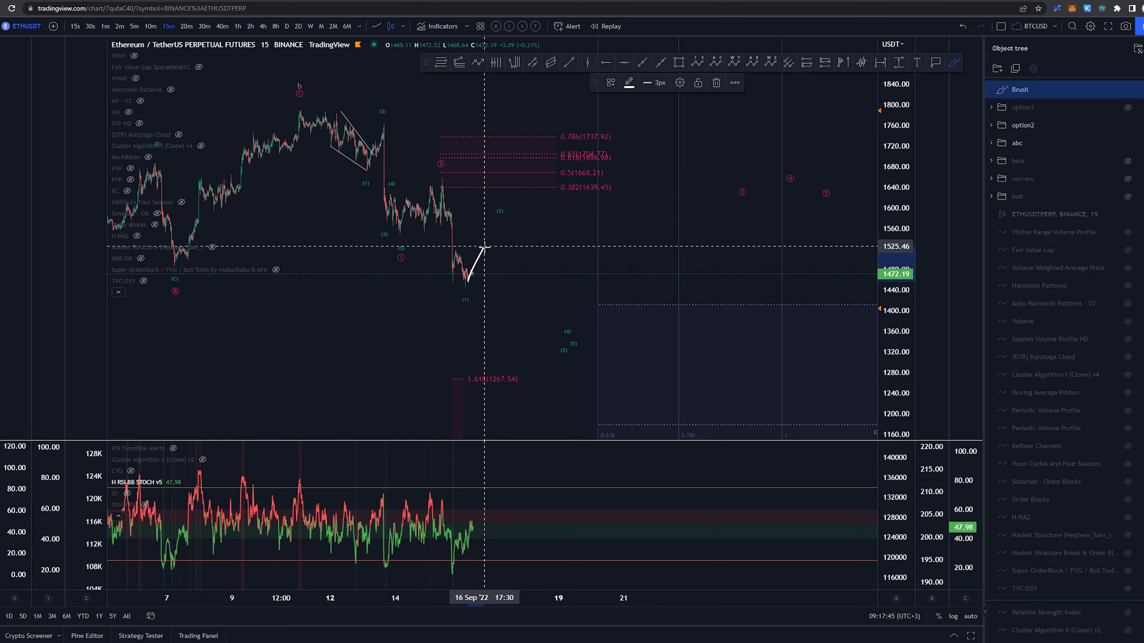
key("ctrl+z")
Brush the drop from the wave 2 high, a line under the latest price lows and the matching RSI lows, undoing the strokes
scroll(442, 561, "up", 5)
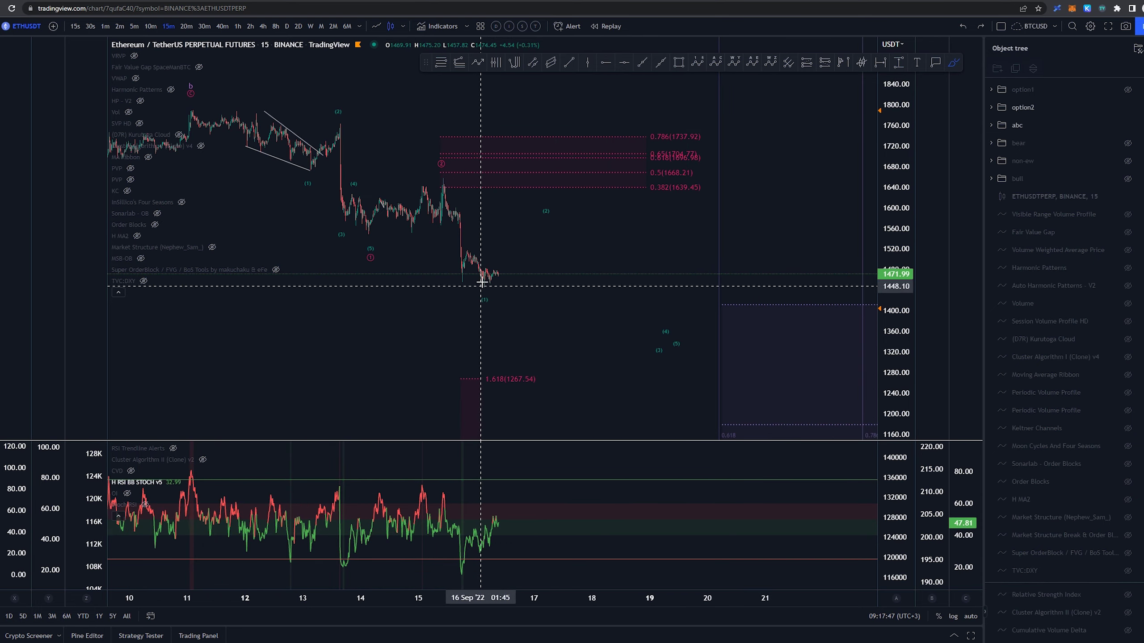
mouse_move(444, 182)
left_mouse_down()
mouse_move(466, 273)
mouse_move(491, 290)
left_mouse_up()
key("ctrl+z")
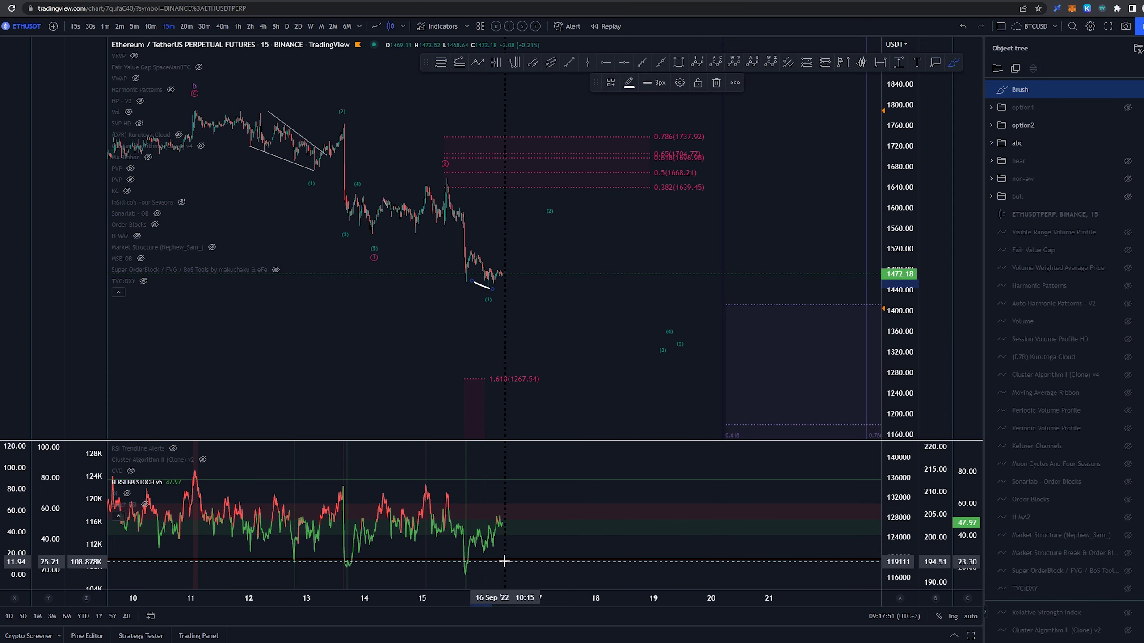
key("ctrl+z")
left_click_drag(469, 572, 488, 545)
key("ctrl+z")
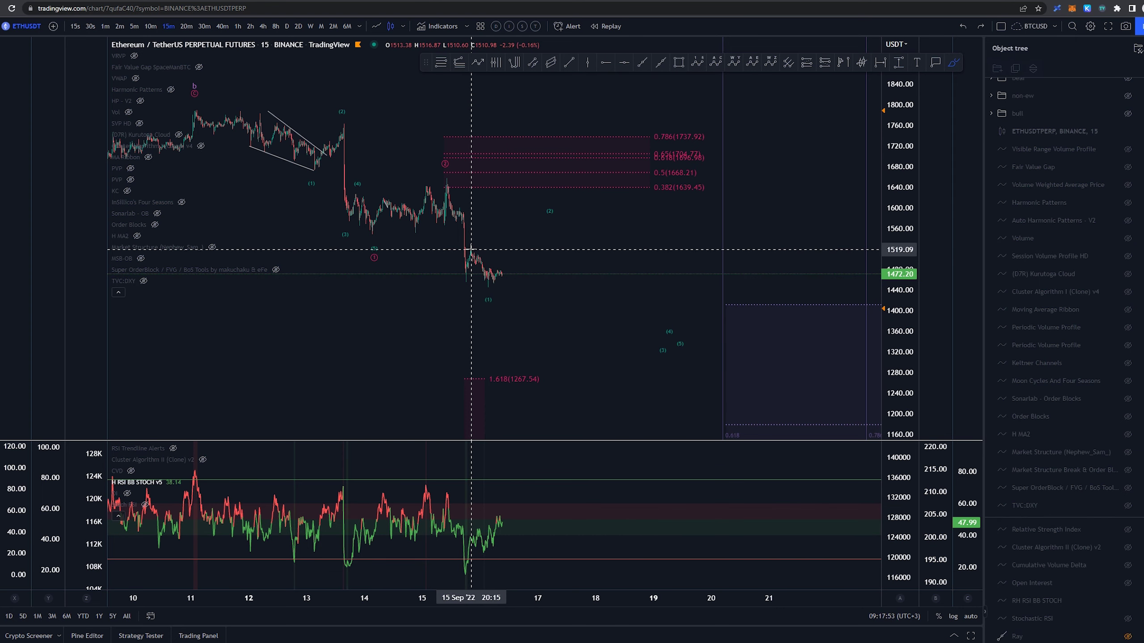
Trace the small final decline into wave (1) and a projected bounce from the current price with the Brush, undoing both strokes
left_click_drag(471, 249, 472, 262)
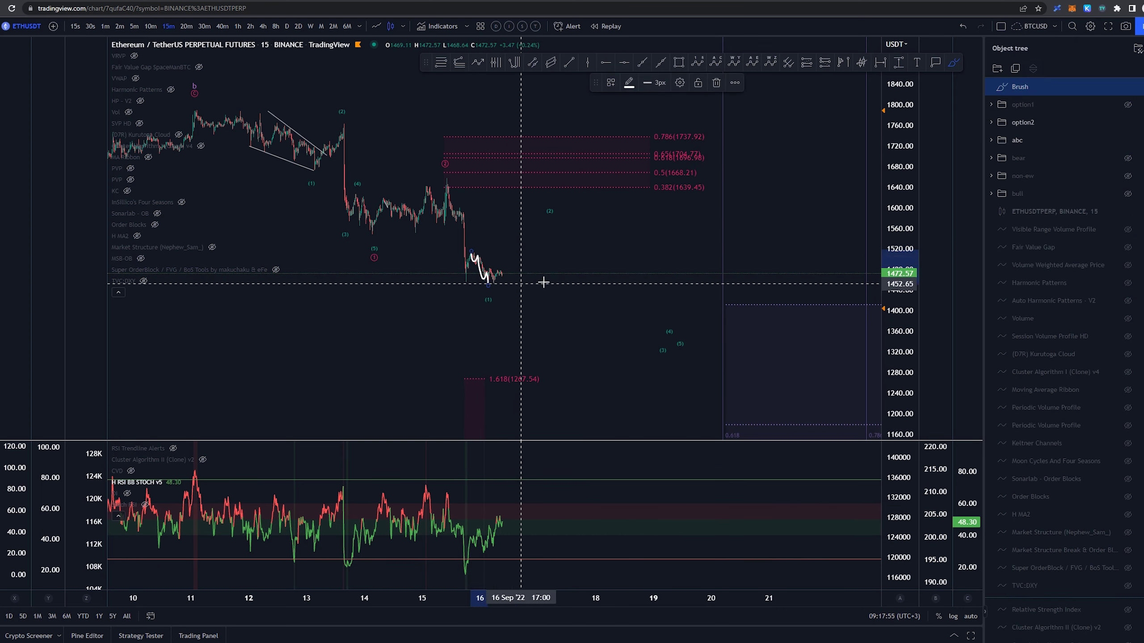
key("ctrl+z")
left_click_drag(502, 275, 530, 231)
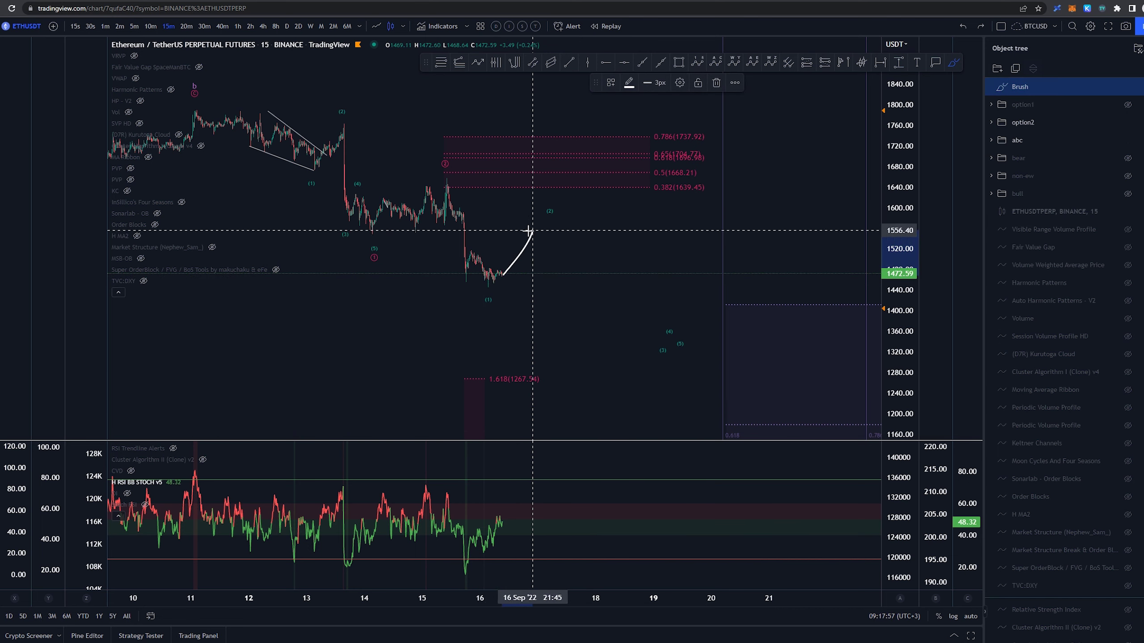
key("ctrl+z")
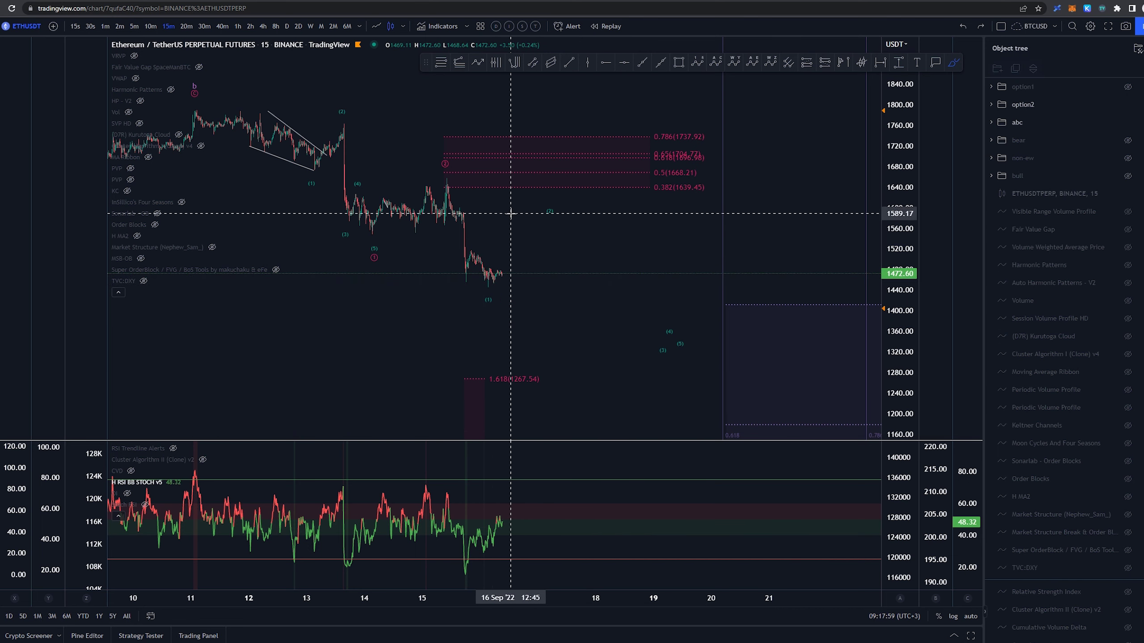
Trace the expected rise from the wave (1) low towards wave (2) with the Brush and undo the stroke
scroll(511, 215, "down", 5)
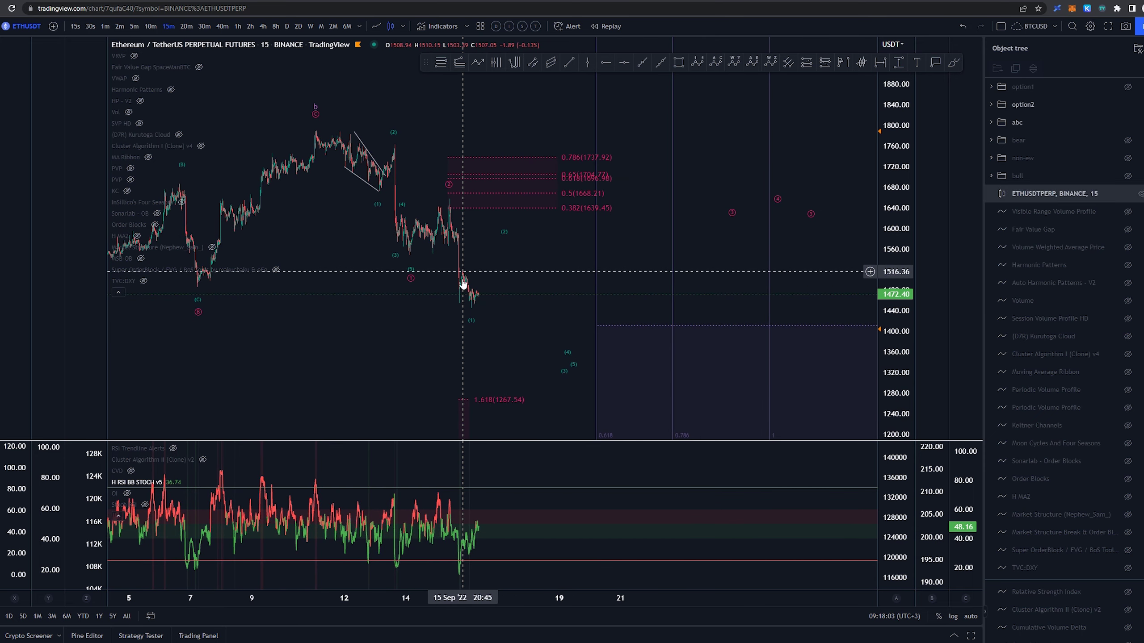
left_click(954, 62)
left_click_drag(477, 307, 499, 239)
key("ctrl+z")
scroll(408, 268, "up", 2)
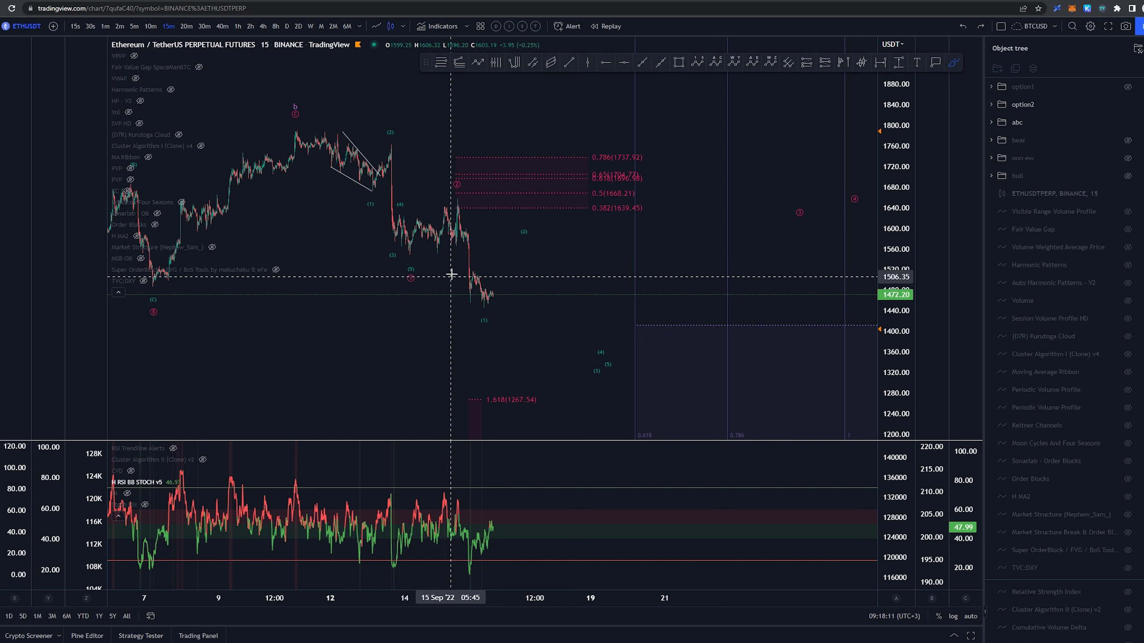
Brush a line across the price highs below the wave 2 label and another across the matching RSI peaks, undoing both
left_click_drag(455, 196, 482, 201)
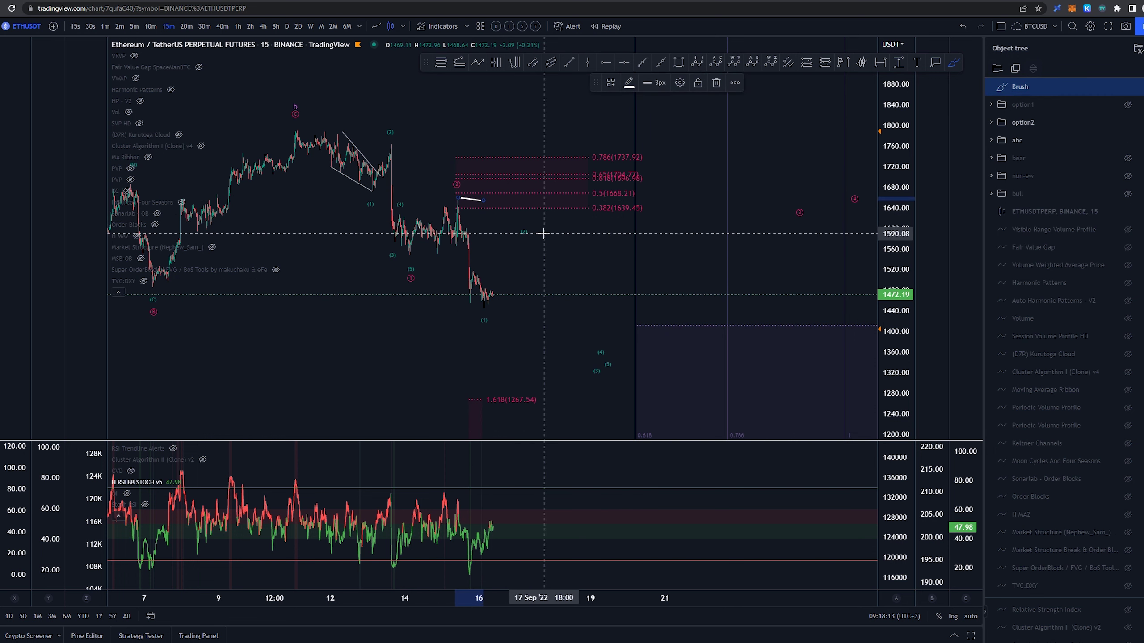
key("ctrl+z")
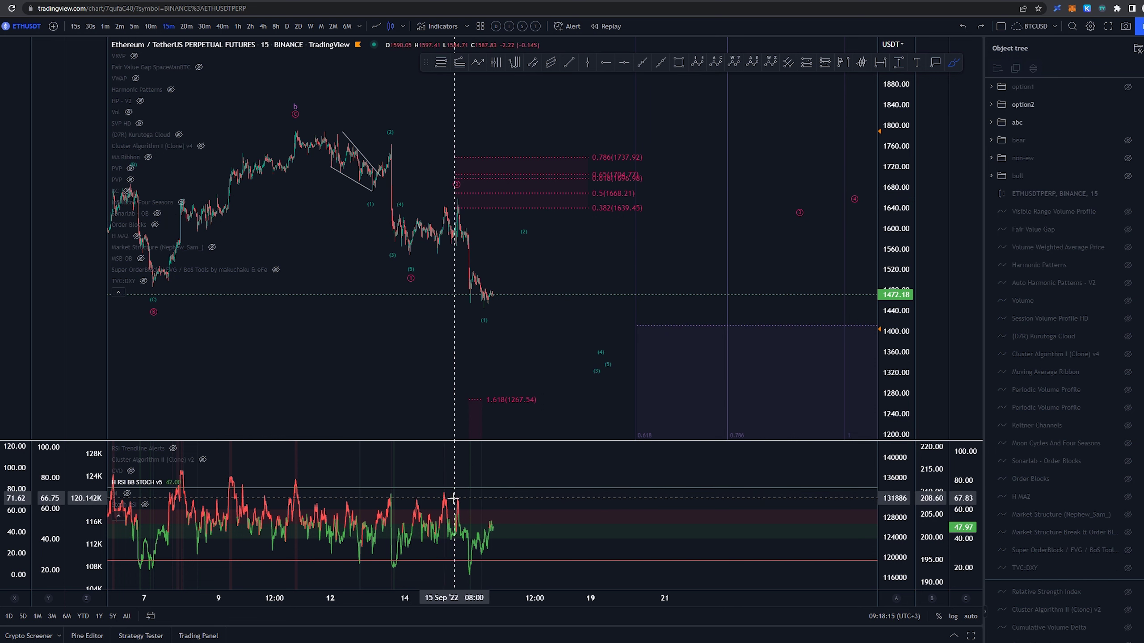
left_click_drag(437, 492, 482, 496)
key("ctrl+z")
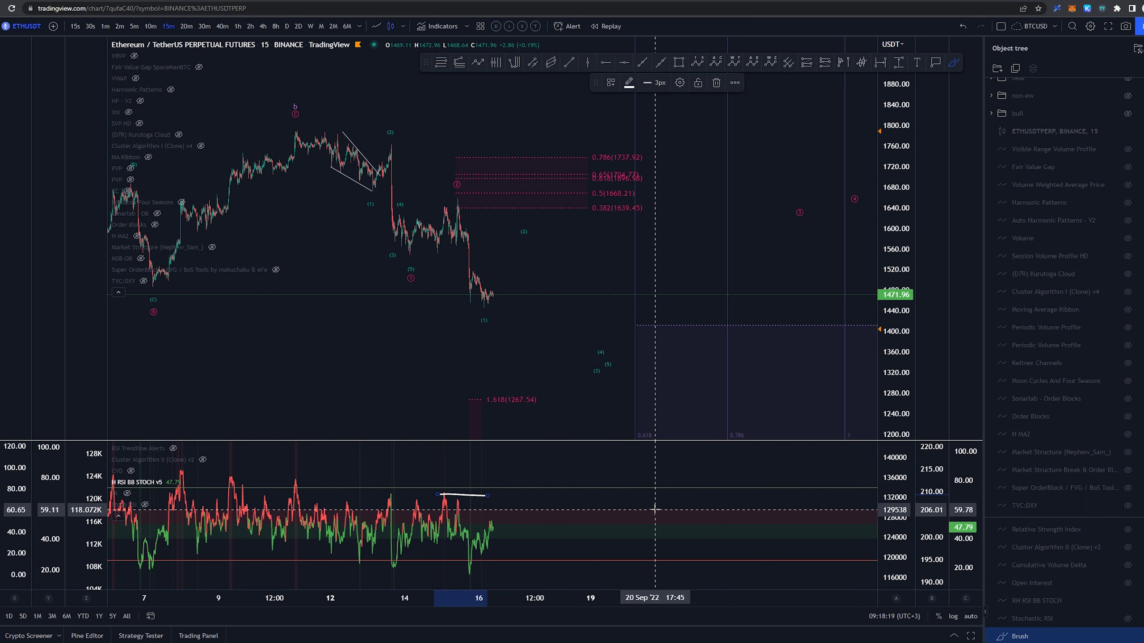
key("ctrl+z")
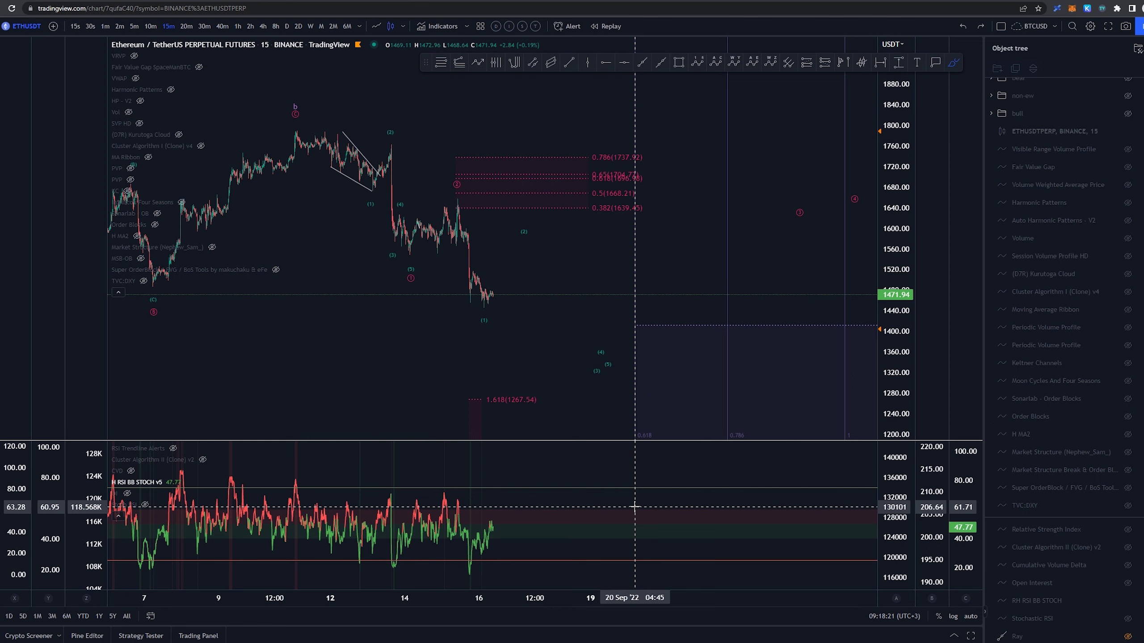
scroll(1029, 216, "up", 2)
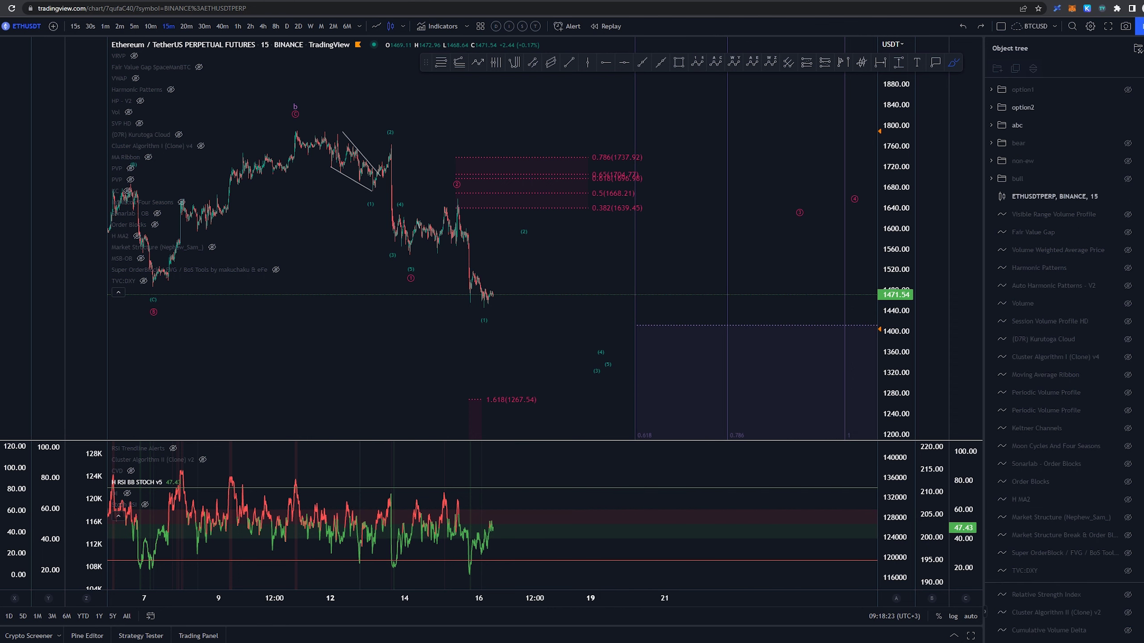
Hide the option2 group and show the option1 group on the chart
left_click(1127, 107)
left_click(1128, 89)
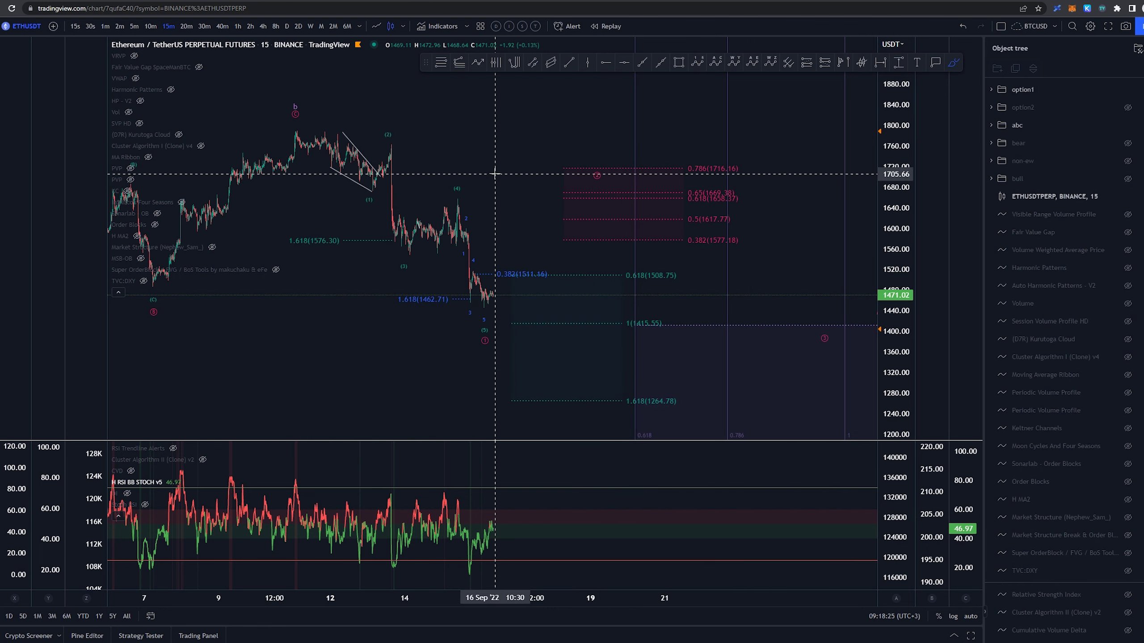
key("Escape")
left_click_drag(508, 119, 501, 135)
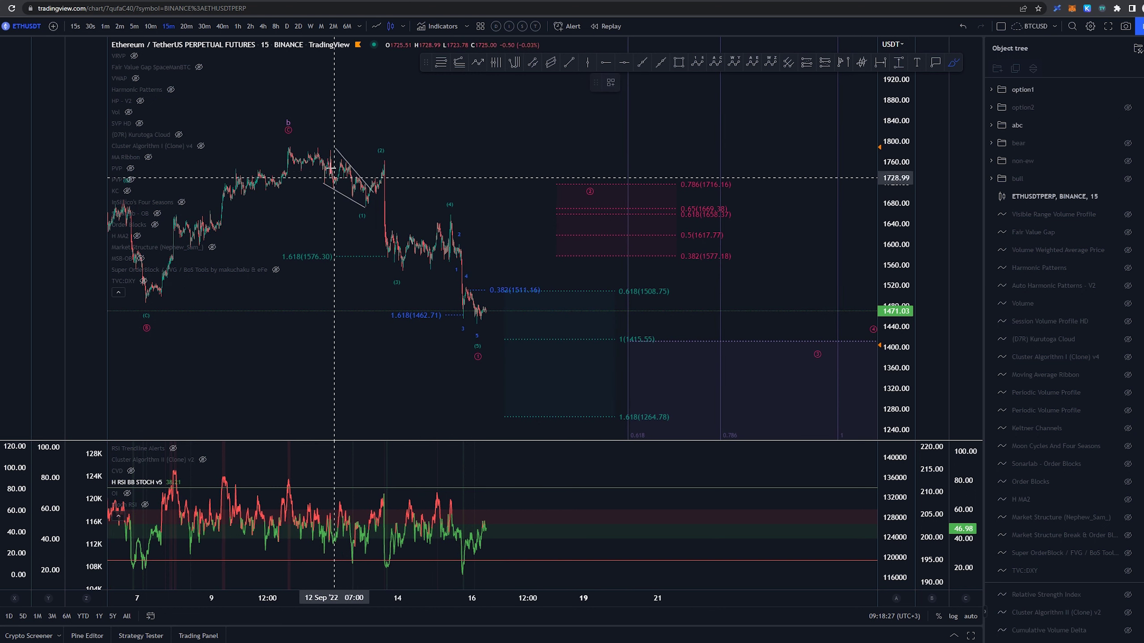
Trace the option1 decline from the wave b high and the drop from wave (4) with the Brush, removing the strokes
mouse_move(288, 147)
left_mouse_down()
mouse_move(361, 207)
mouse_move(388, 164)
mouse_move(406, 270)
mouse_move(460, 227)
left_mouse_up()
key("ctrl+z")
key("ctrl+z")
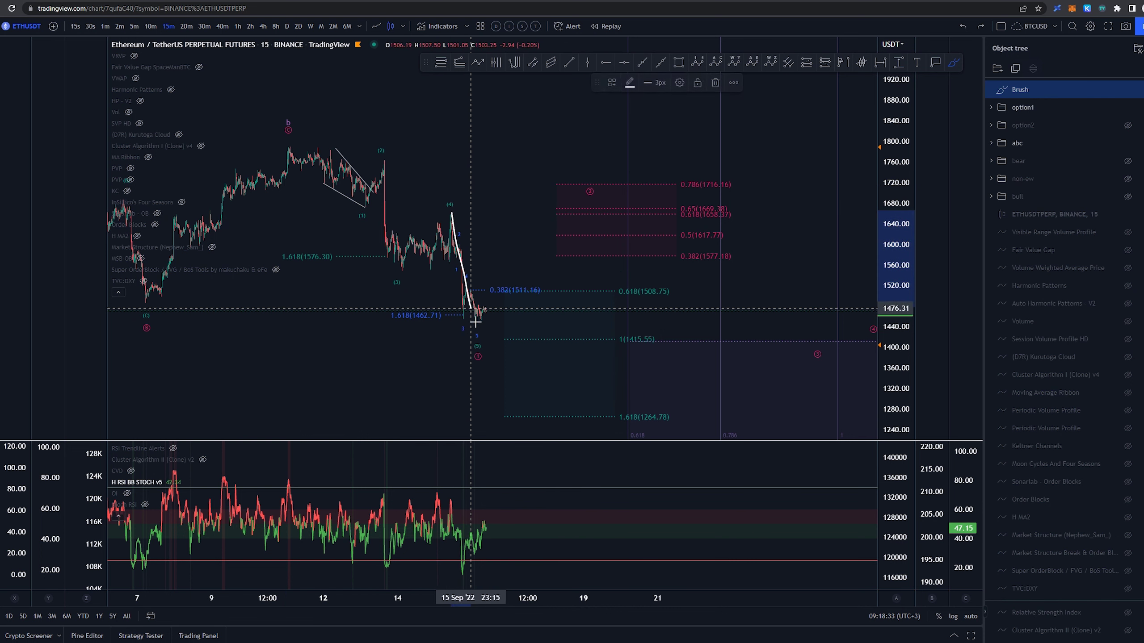
key("Delete")
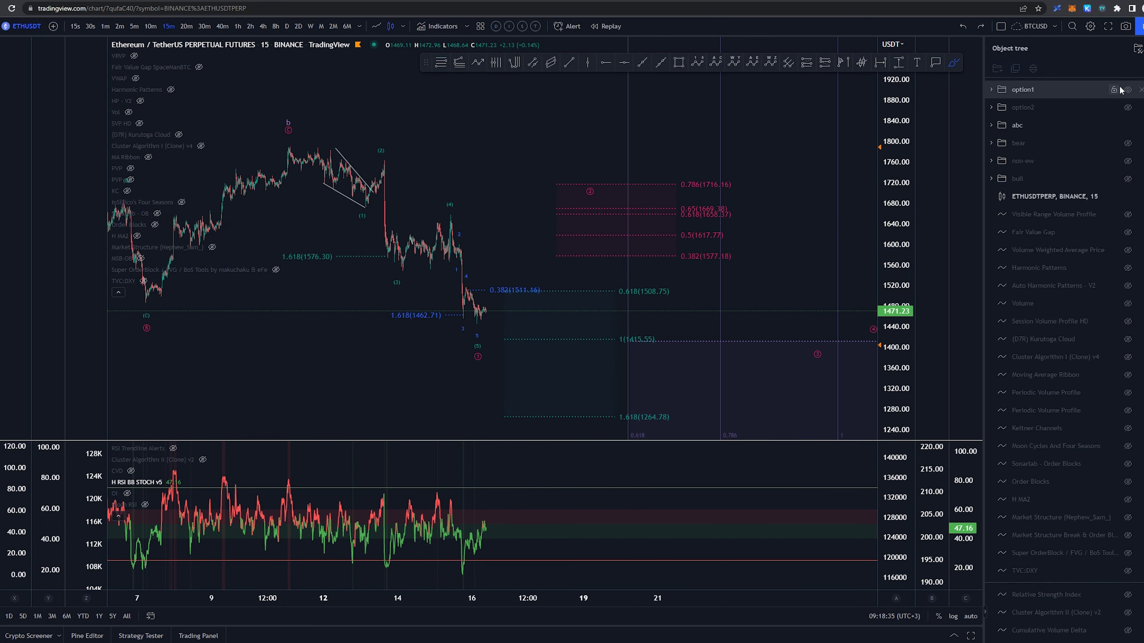
Switch the chart from option1 to option2, trace the decline from the wave b high with the Brush and undo the stroke
left_click(1128, 90)
left_click(1129, 108)
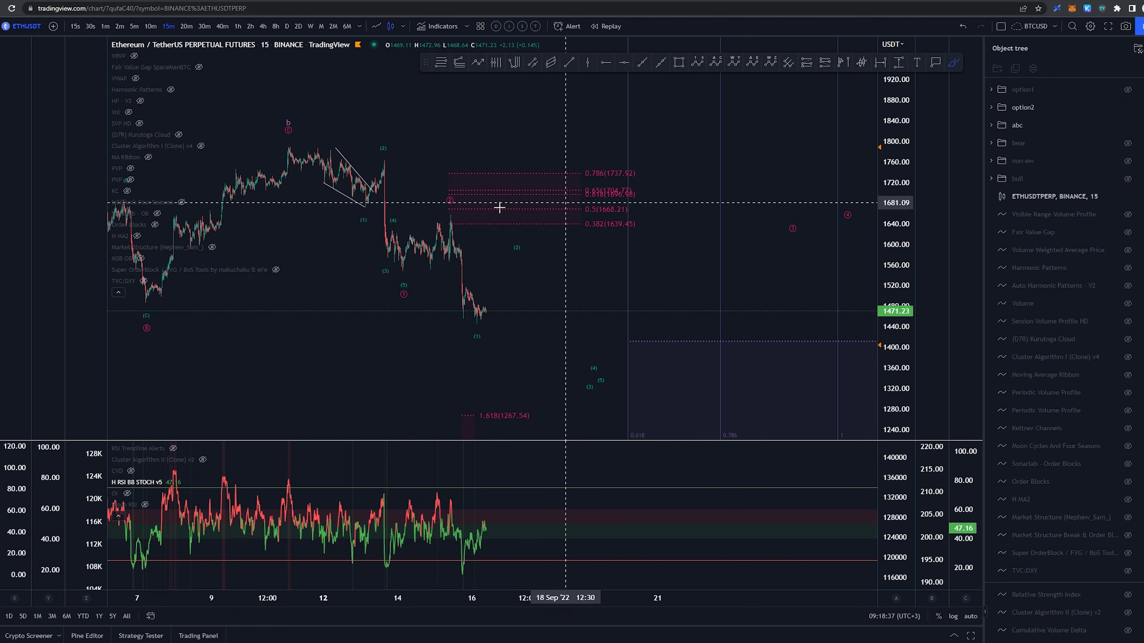
mouse_move(288, 143)
left_mouse_down()
mouse_move(399, 274)
mouse_move(446, 217)
mouse_move(468, 321)
left_mouse_up()
key("ctrl+z")
Switch the chart back to option1, trace its decline from the wave b high to the recent low and delete the stroke
left_click(1129, 107)
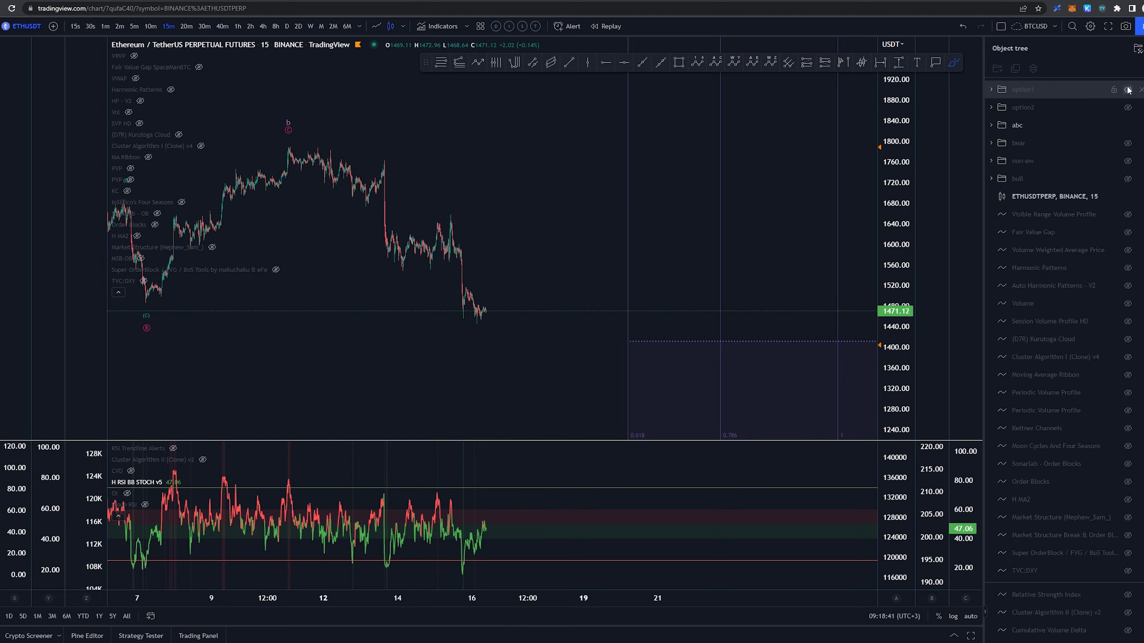
left_click(1128, 90)
mouse_move(289, 131)
left_mouse_down()
mouse_move(386, 162)
mouse_move(403, 281)
mouse_move(479, 324)
left_mouse_up()
key("Delete")
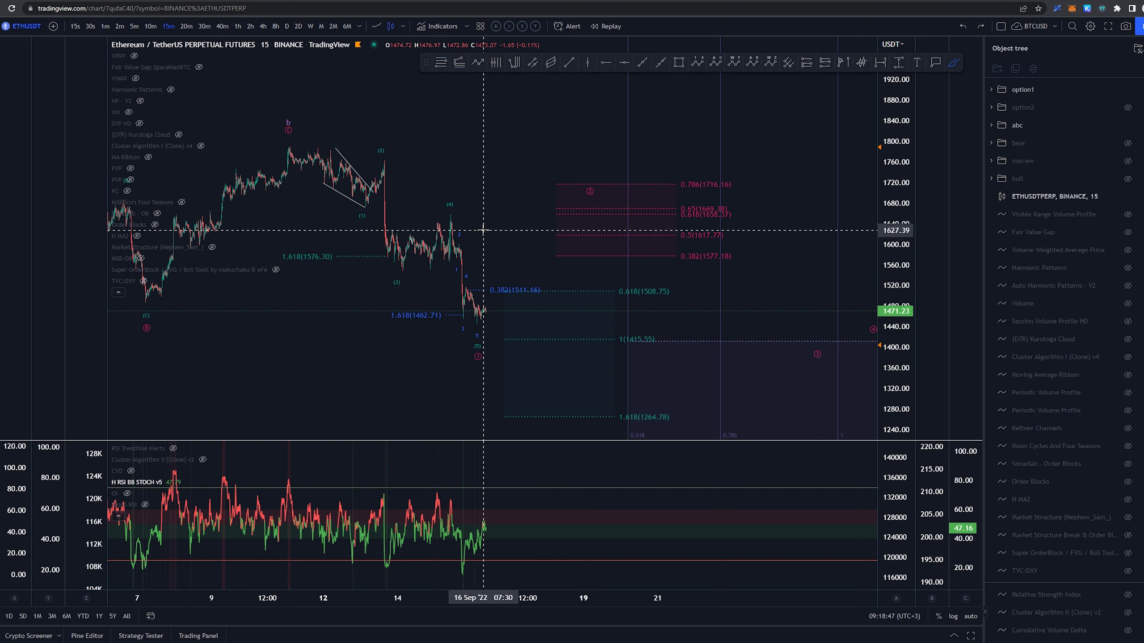
Draw a Fib Retracement from about 1761 to 1549 over the wave (4) rebound and delete it
left_click(439, 63)
left_click(421, 162)
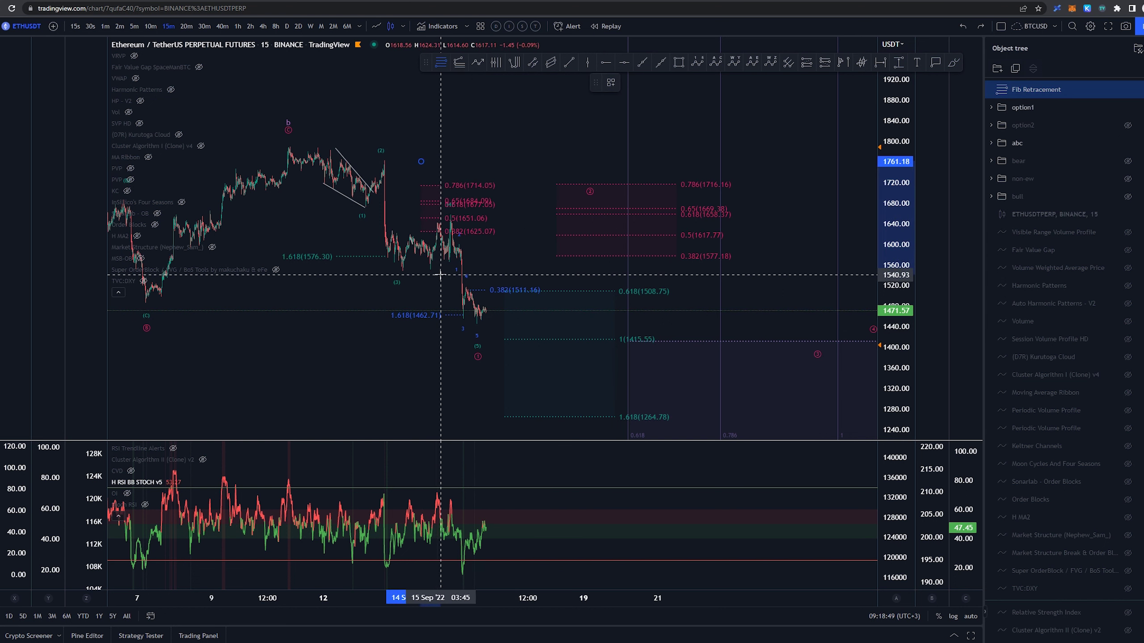
left_click(454, 270)
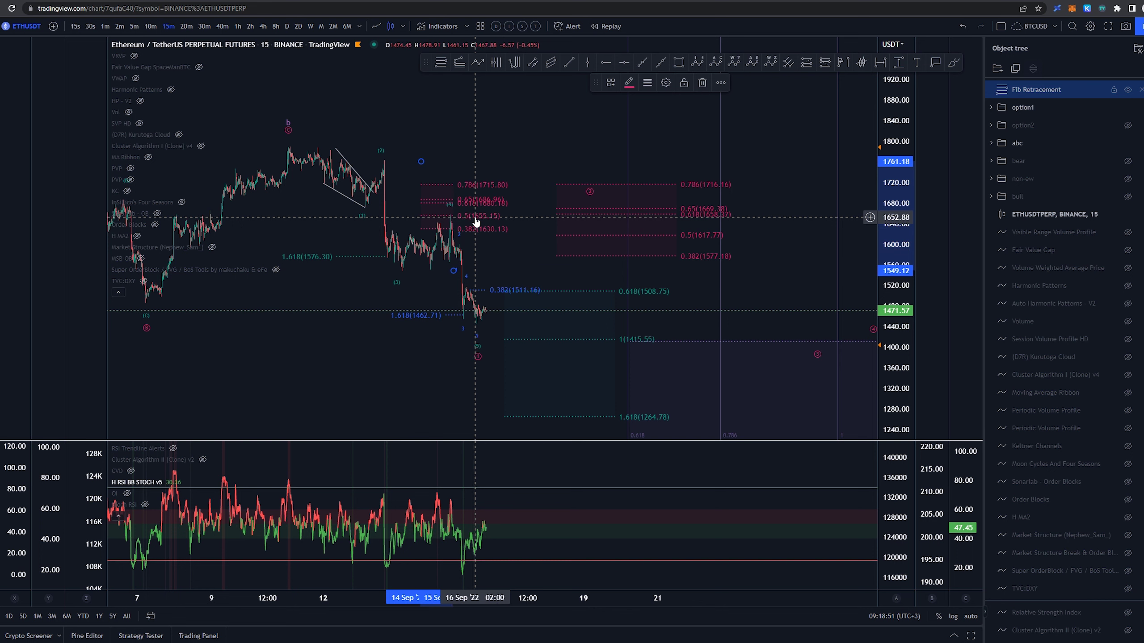
key("Delete")
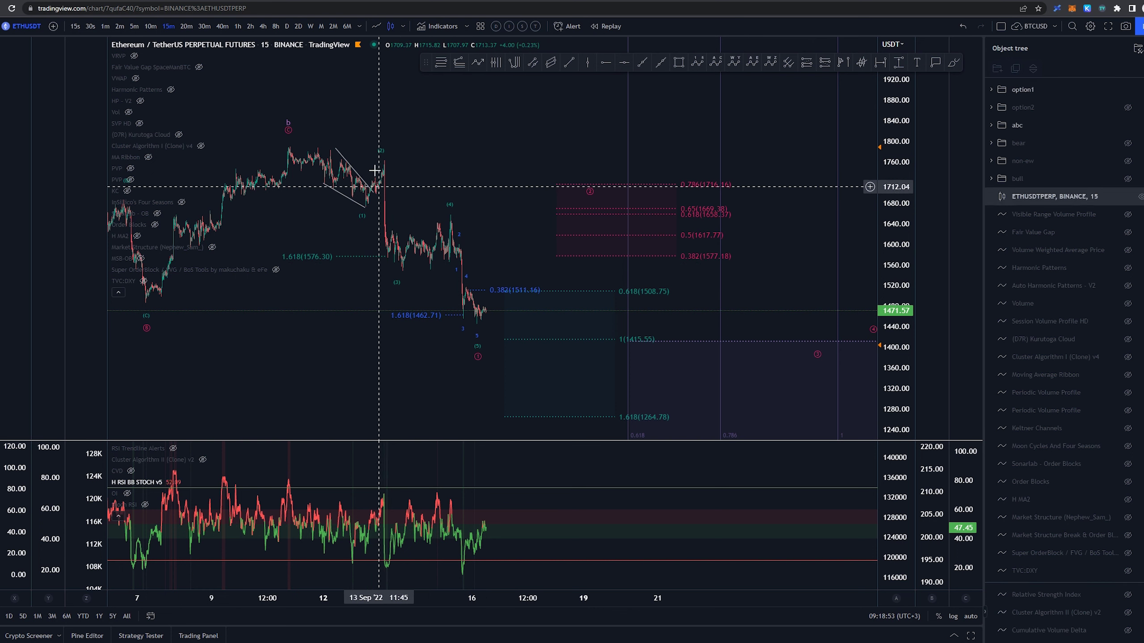
Brush a mark around the wave (4) high and delete it
left_click_drag(457, 211, 455, 204)
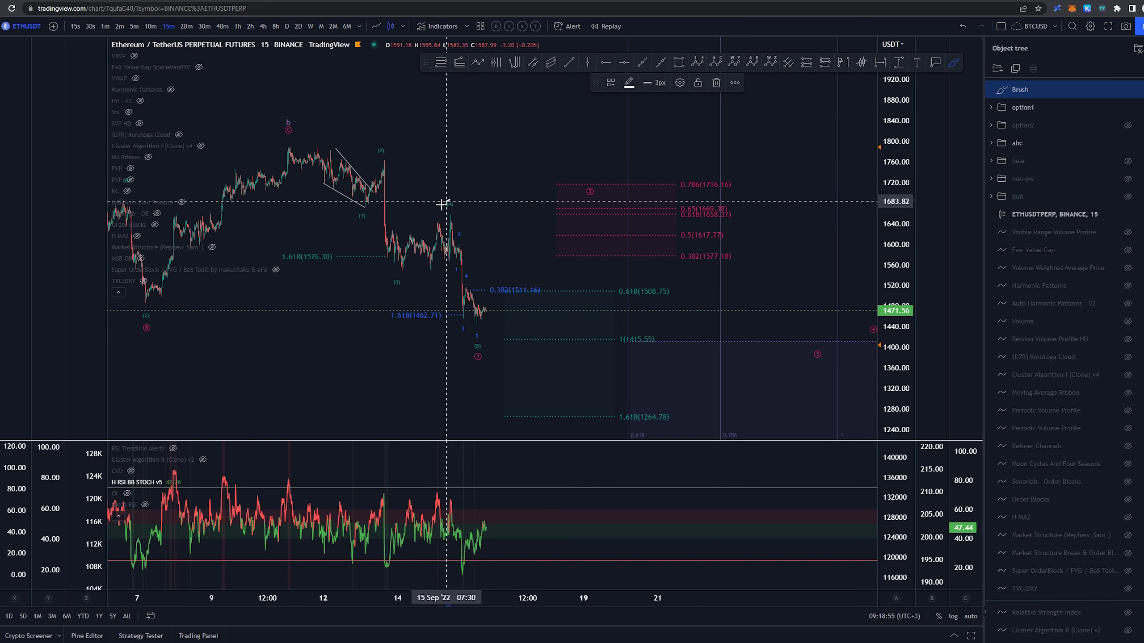
key("Delete")
scroll(399, 272, "up", 3)
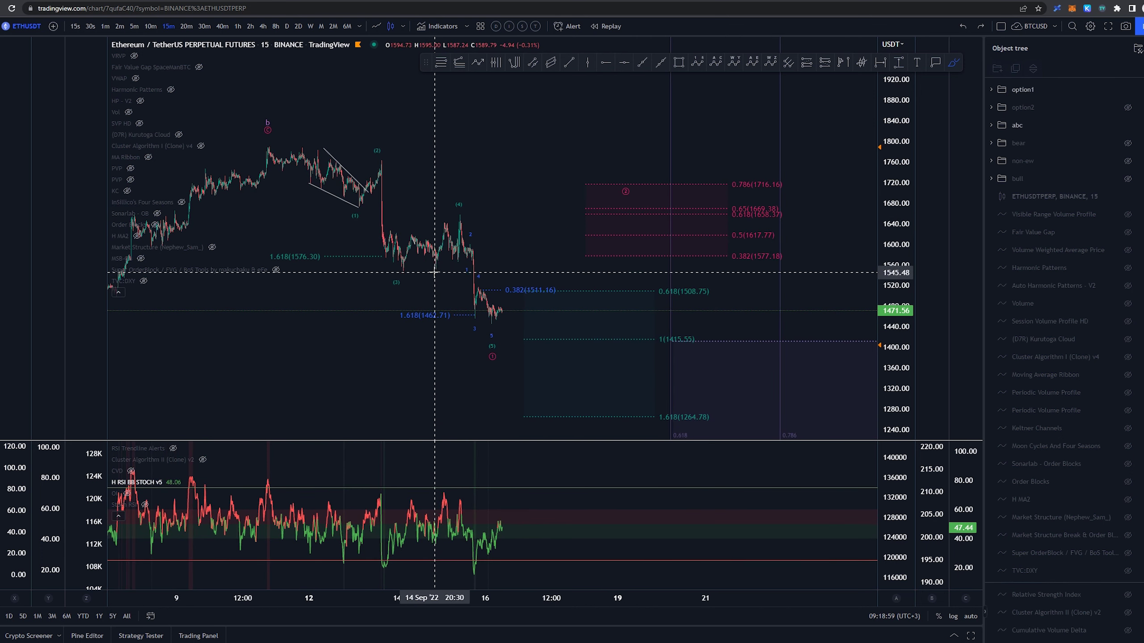
key("Escape")
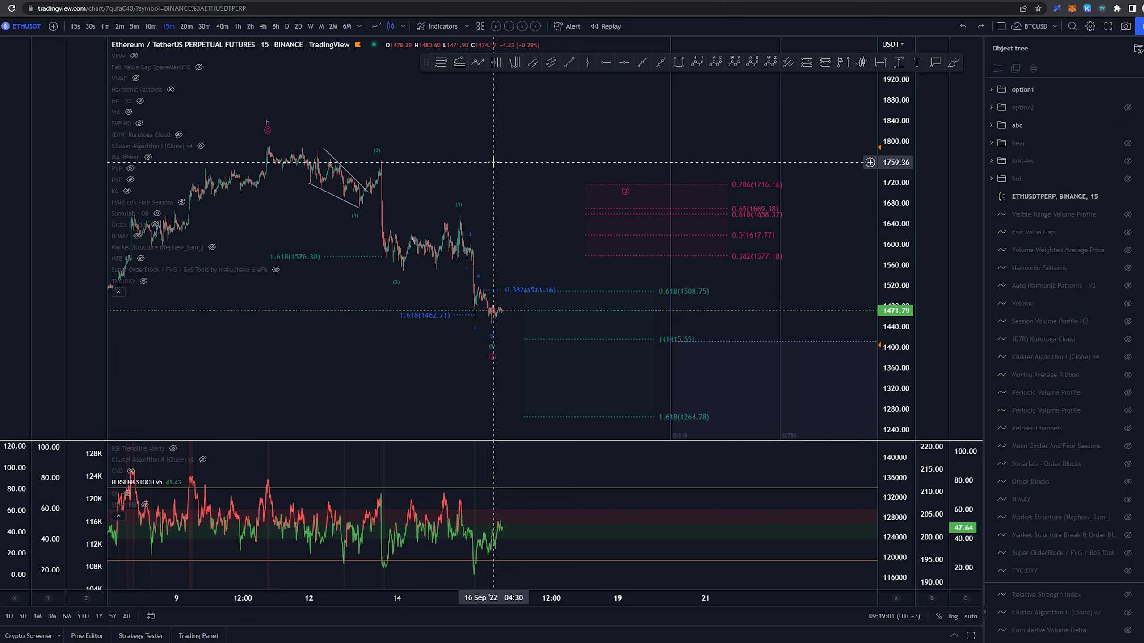
Trace the fall from the wave (4) high to the wave (5) low with the Brush, undoing each stroke
key("alt+b")
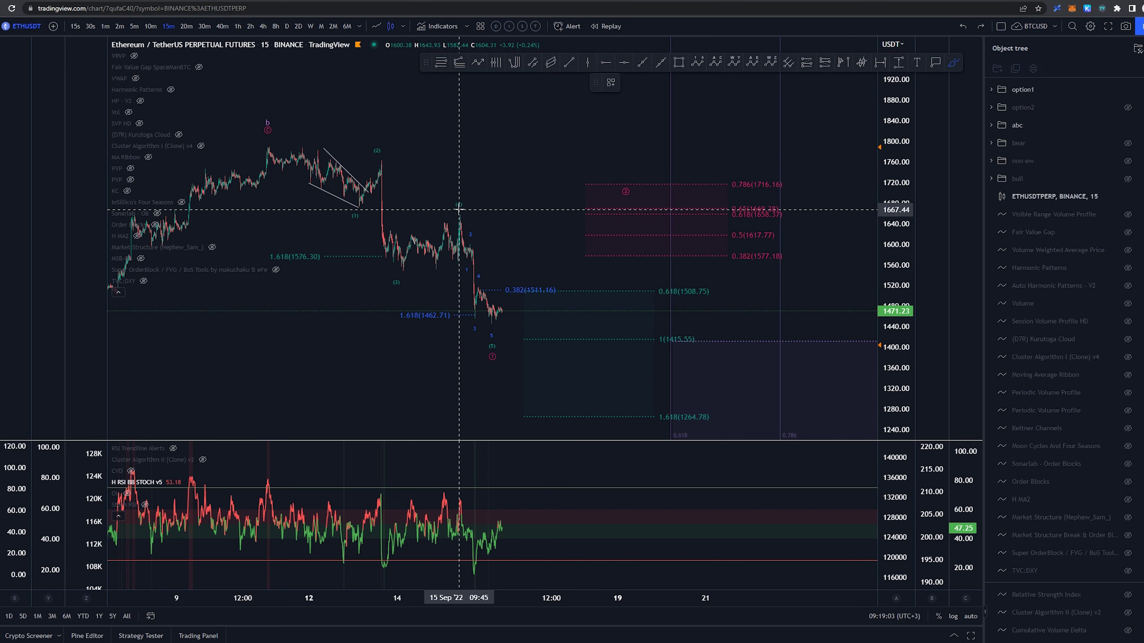
mouse_move(459, 210)
left_mouse_down()
mouse_move(474, 298)
mouse_move(516, 363)
left_mouse_up()
key("ctrl+z")
key("ctrl+z")
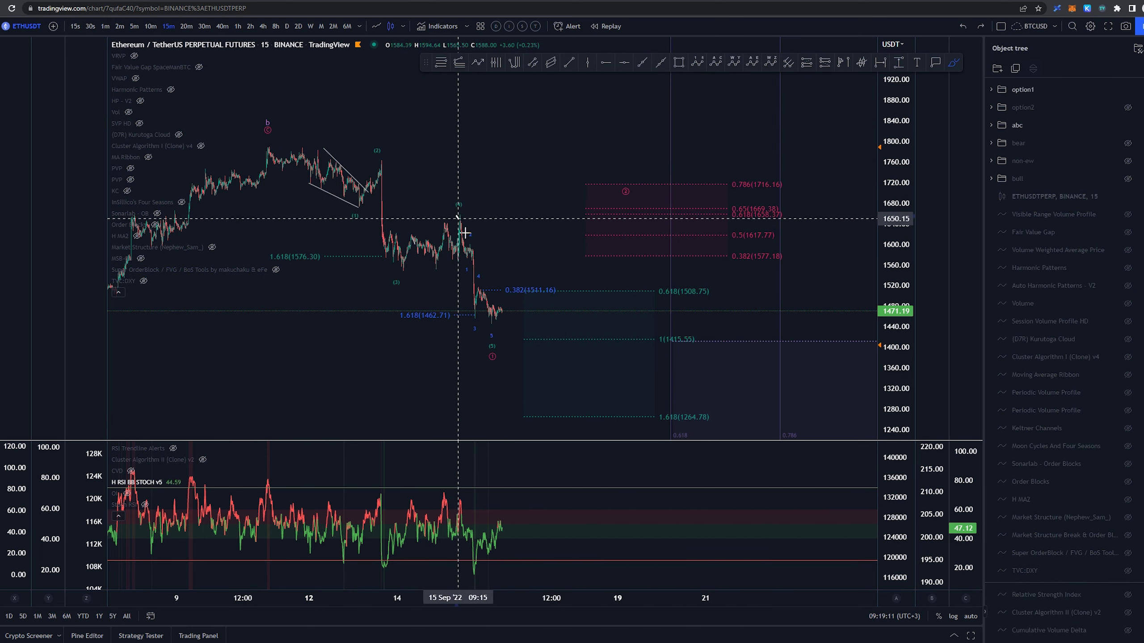
left_click_drag(465, 233, 494, 325)
key("ctrl+z")
key("Escape")
scroll(585, 216, "down", 4)
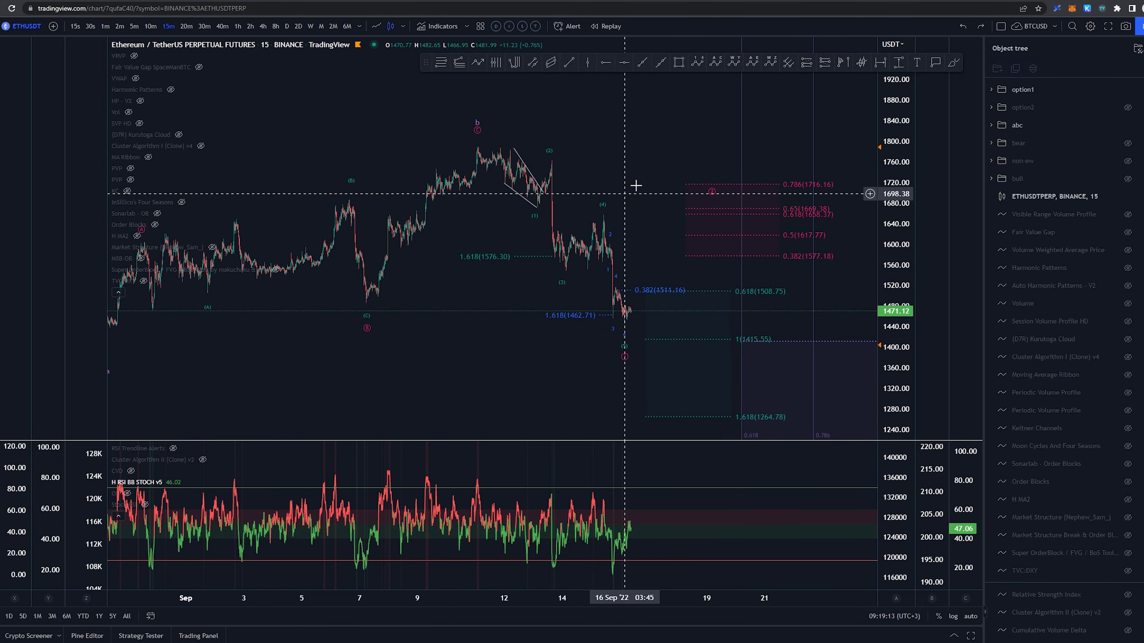
left_click_drag(635, 185, 525, 185)
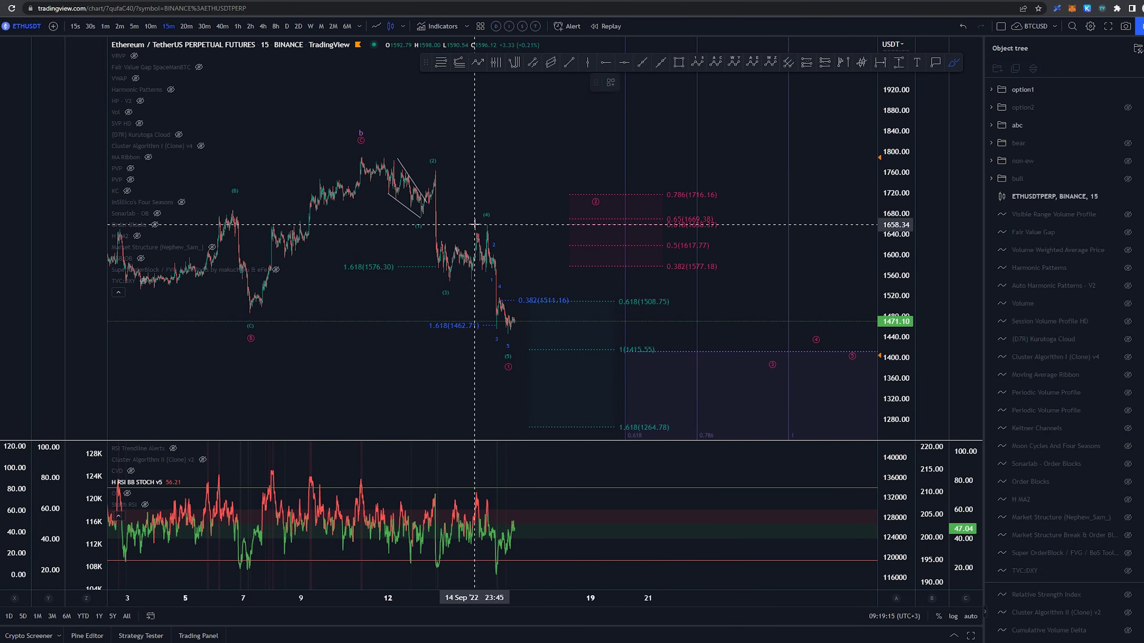
Sketch the zigzag decline between waves (4) and (5) with the Brush, closing in on the sub-waves, and remove the strokes
left_click_drag(487, 226, 507, 351)
key("ctrl+z")
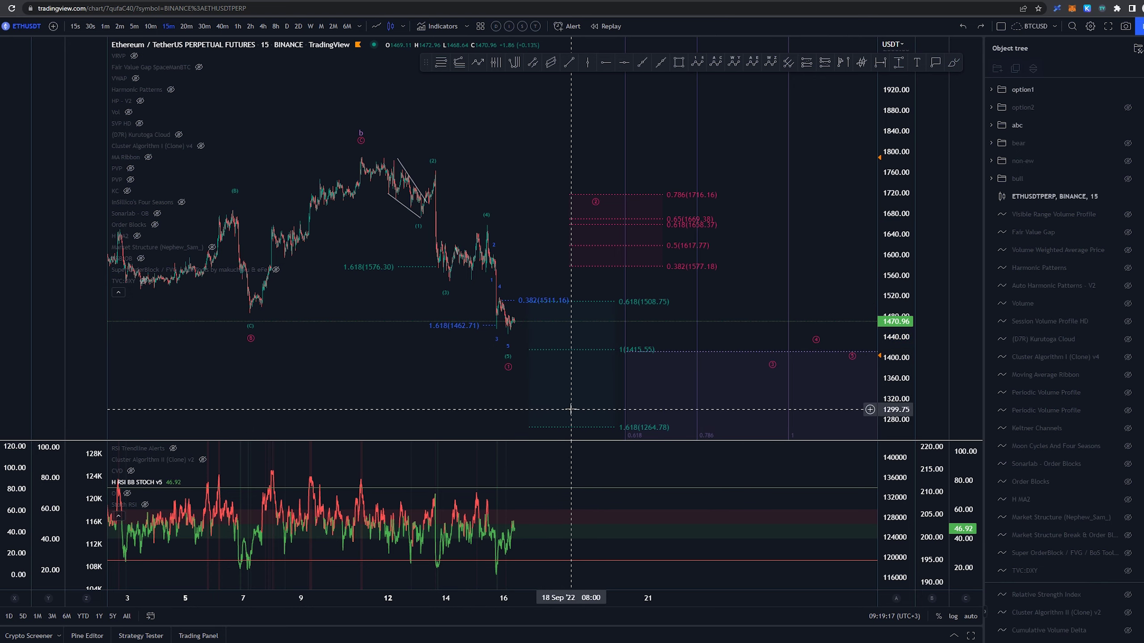
scroll(472, 316, "up", 4)
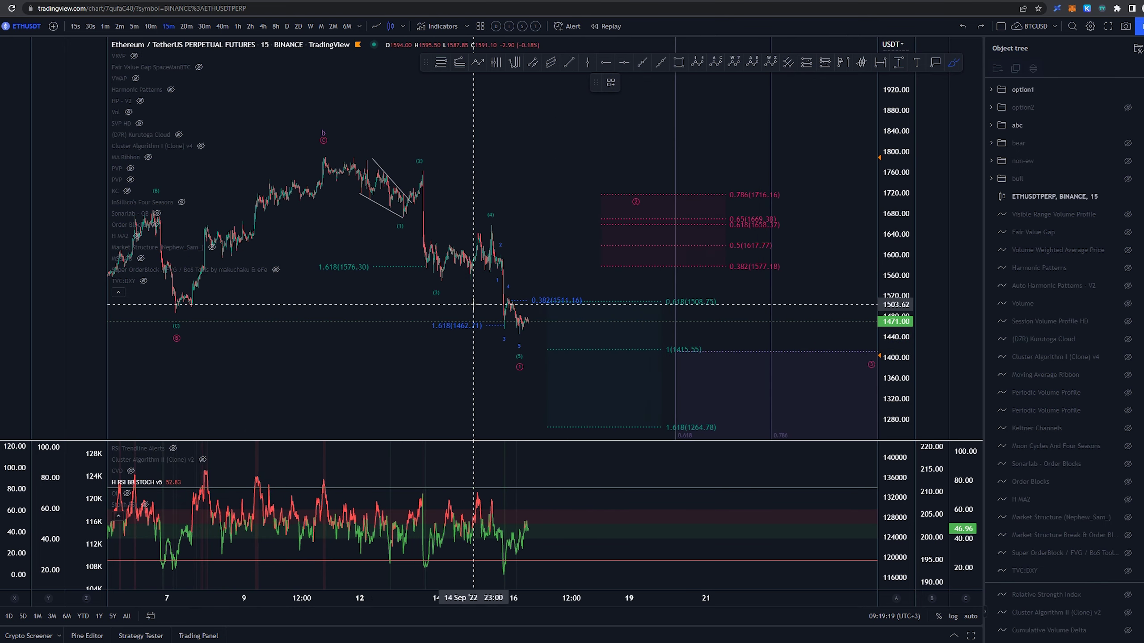
left_click_drag(499, 229, 517, 314)
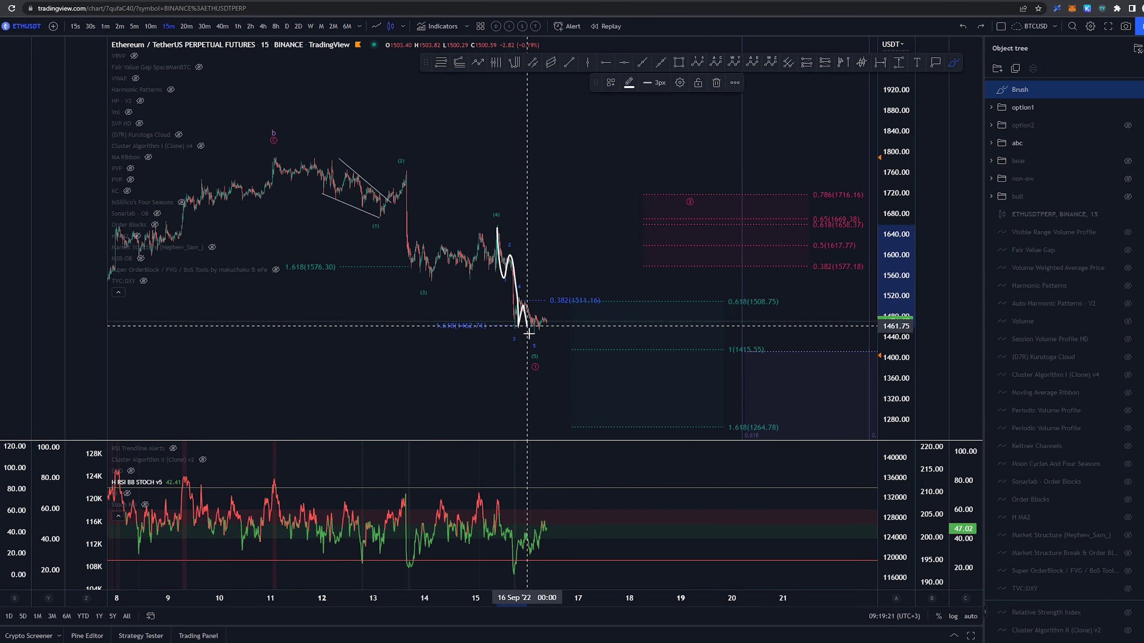
key("Delete")
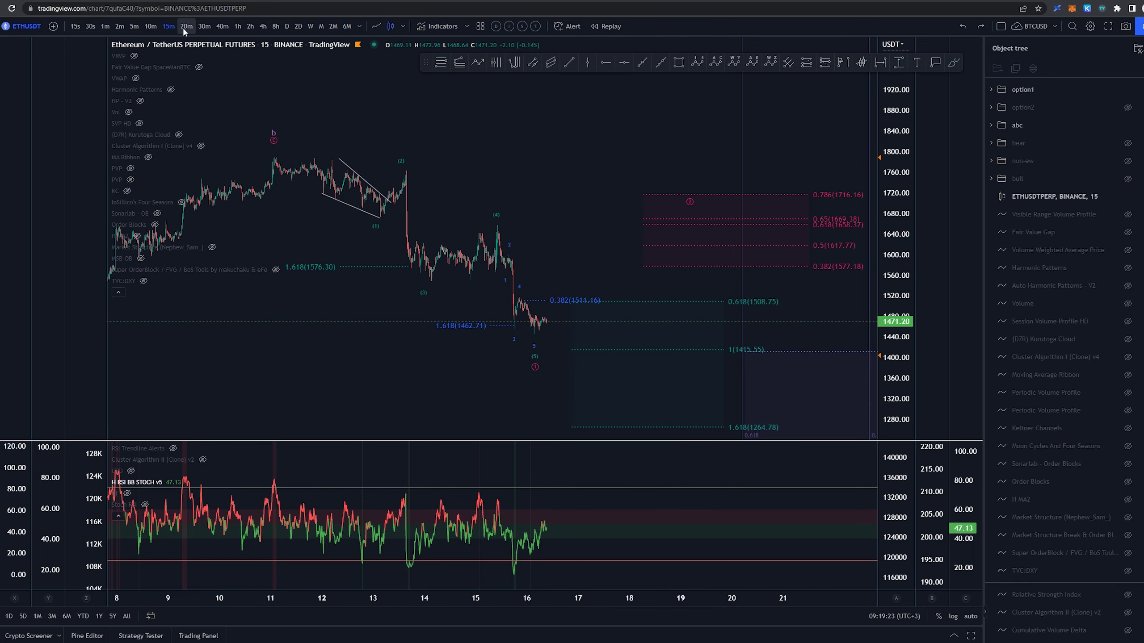
View the chart at the 5-minute interval before setting it to 20 minutes, keeping the September decline in view
left_click(134, 26)
scroll(523, 195, "down", 4)
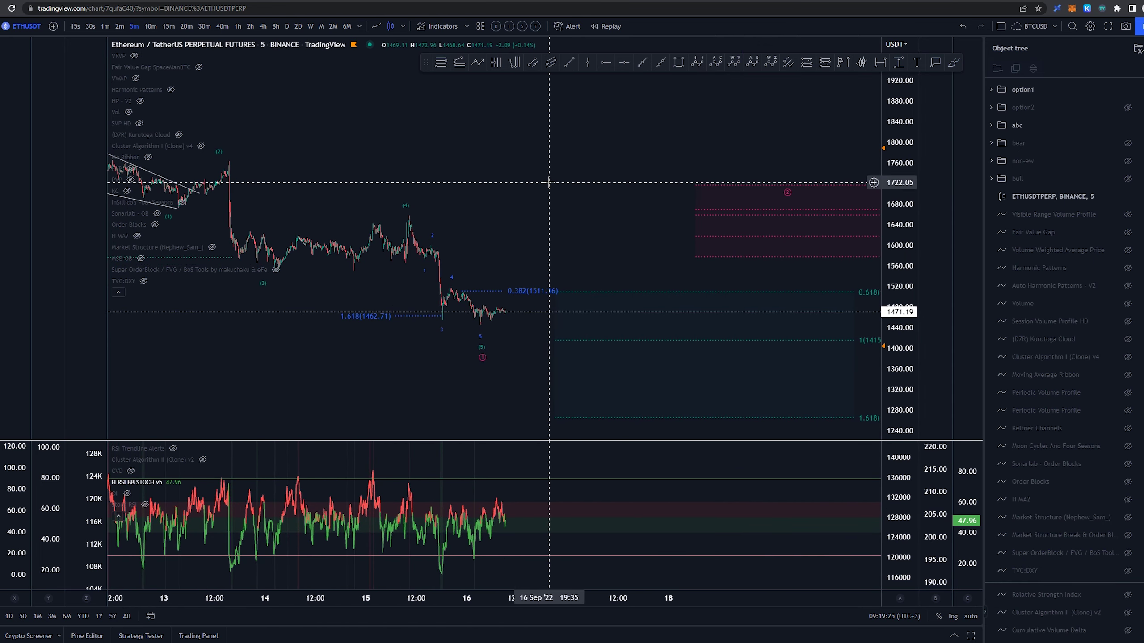
left_click(186, 26)
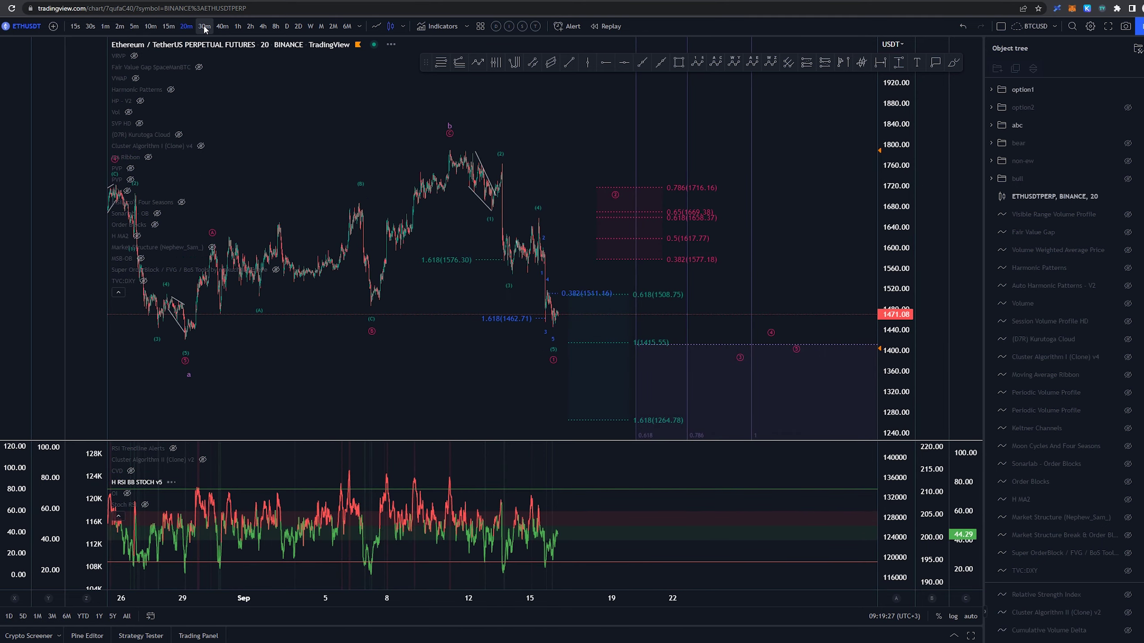
left_click_drag(526, 404, 383, 325)
Brush a rising divergence line under the RSI lows from 13 to 15 September and undo the strokes
key("b")
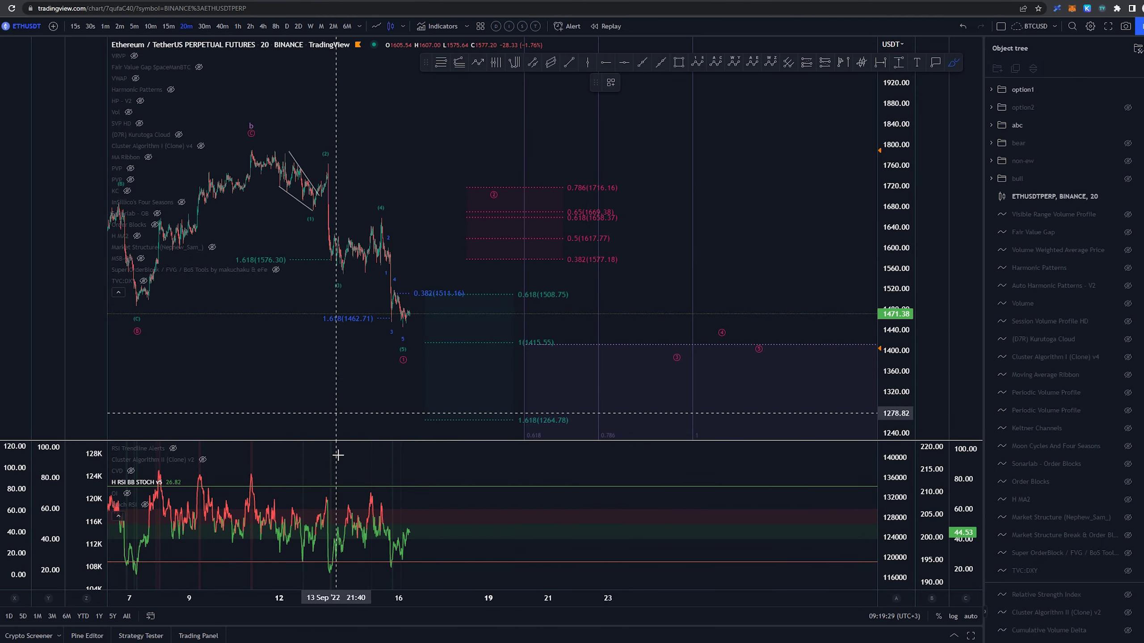
mouse_move(332, 575)
left_mouse_down()
mouse_move(332, 564)
mouse_move(401, 562)
left_mouse_up()
key("ctrl+z")
key("ctrl+z")
key("ctrl+z")
key("ctrl+z")
left_click_drag(332, 578, 395, 570)
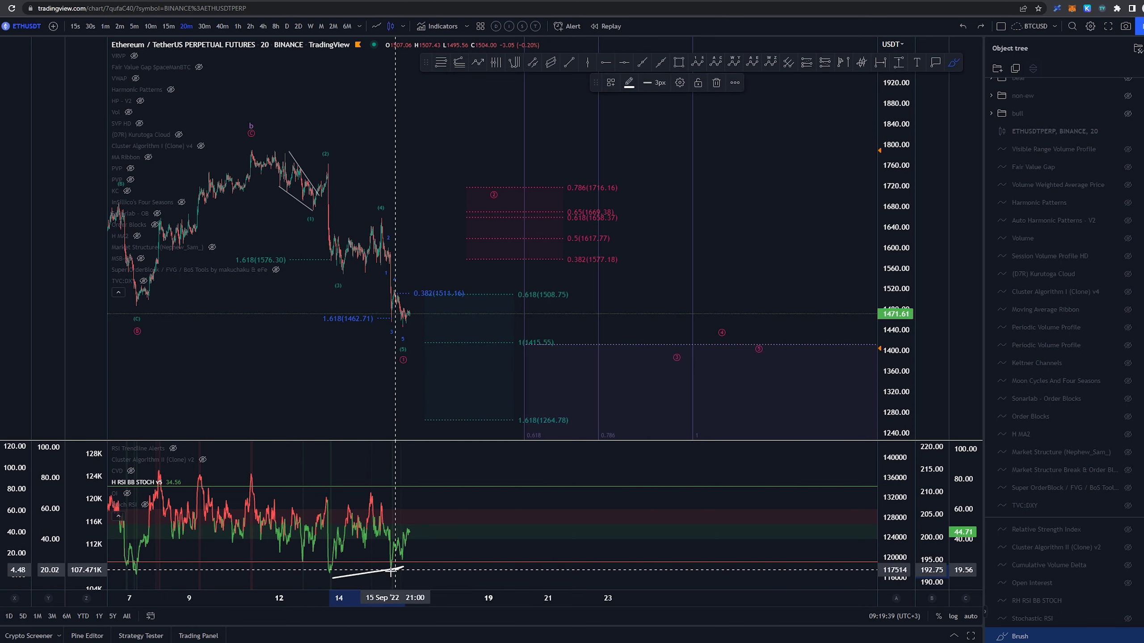
key("ctrl+z")
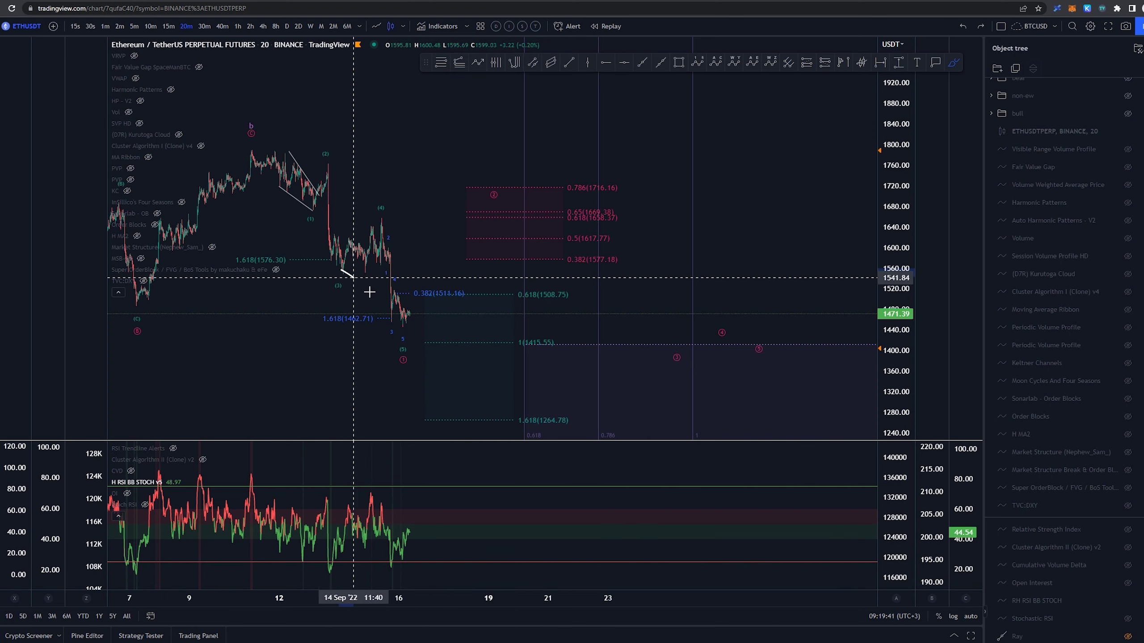
Brush a curve from wave (3) through the wave (5) low into a rebound, mark the wave (4) high, and undo both
mouse_move(370, 292)
left_mouse_down()
mouse_move(398, 325)
mouse_move(455, 257)
left_mouse_up()
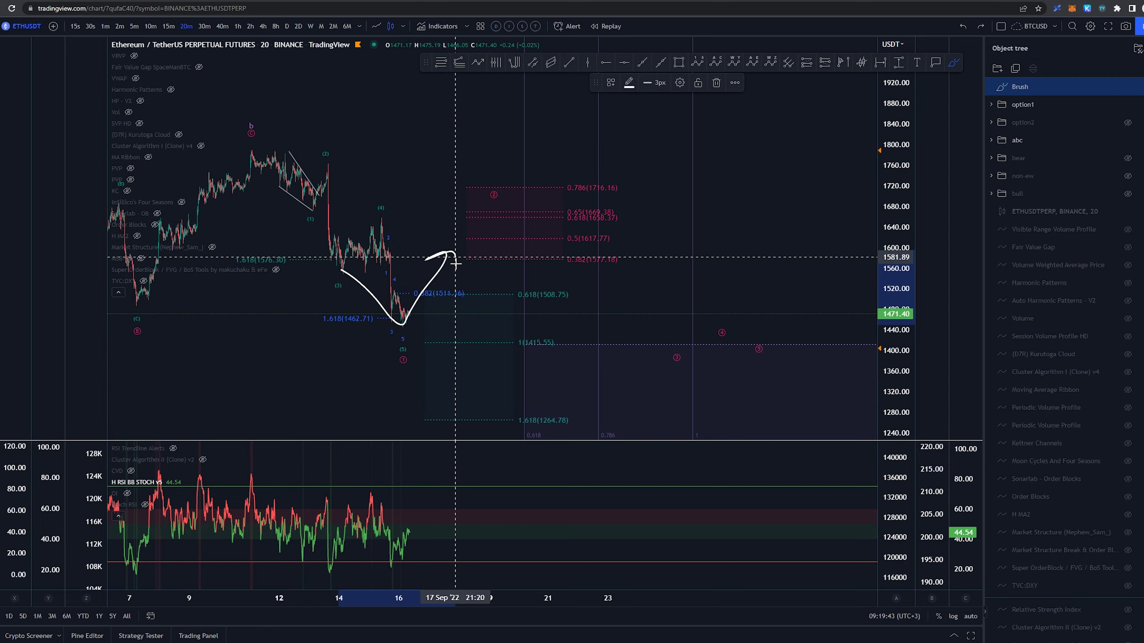
key("ctrl+z")
mouse_move(452, 142)
left_mouse_down()
mouse_move(536, 154)
mouse_move(557, 174)
mouse_move(496, 193)
left_mouse_up()
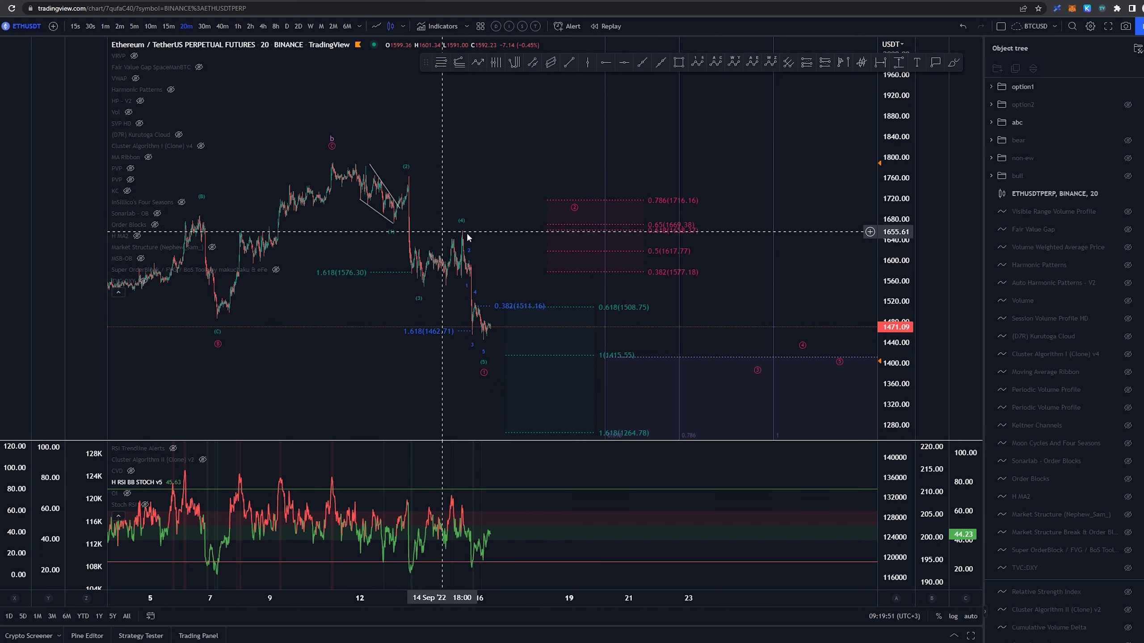
key("alt+b")
mouse_move(468, 230)
left_mouse_down()
mouse_move(469, 247)
mouse_move(471, 229)
left_mouse_up()
key("ctrl+z")
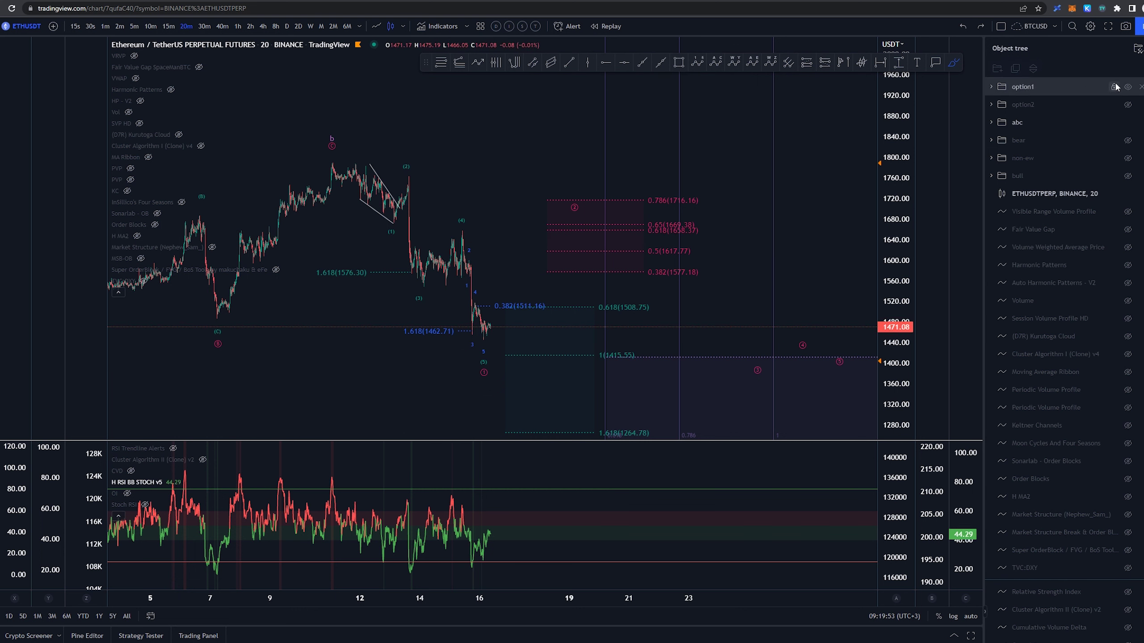
Show option2 instead of option1, trace its fall to wave (1) and a rebound to about 1676, and undo the strokes
left_click(1127, 86)
left_click(1128, 105)
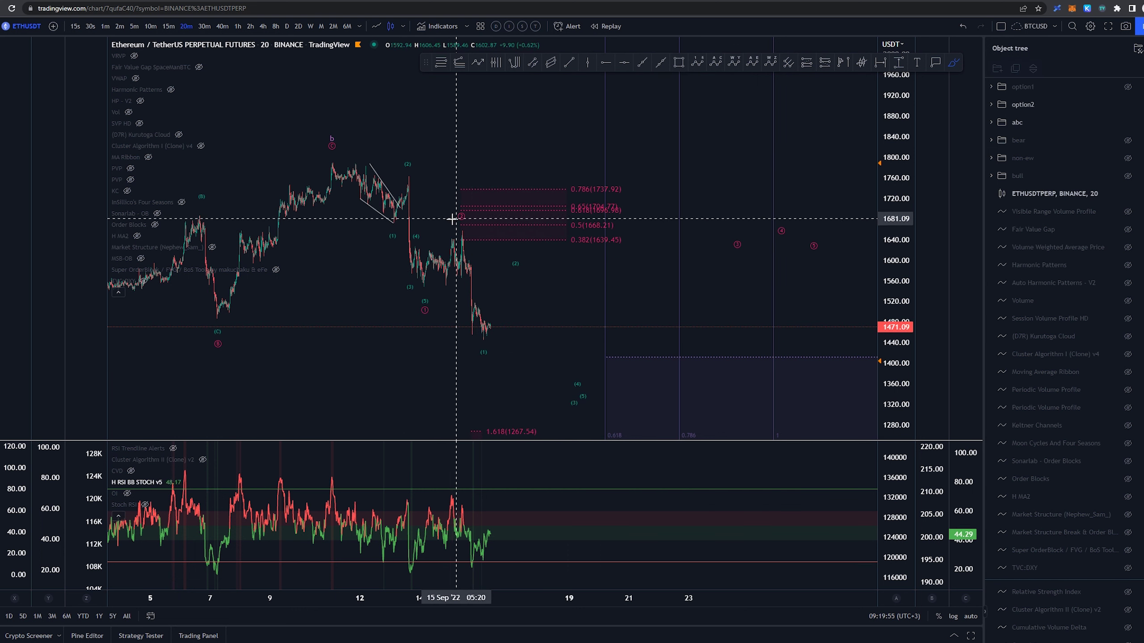
left_click_drag(452, 219, 484, 347)
key("ctrl+z")
left_click_drag(508, 269, 530, 217)
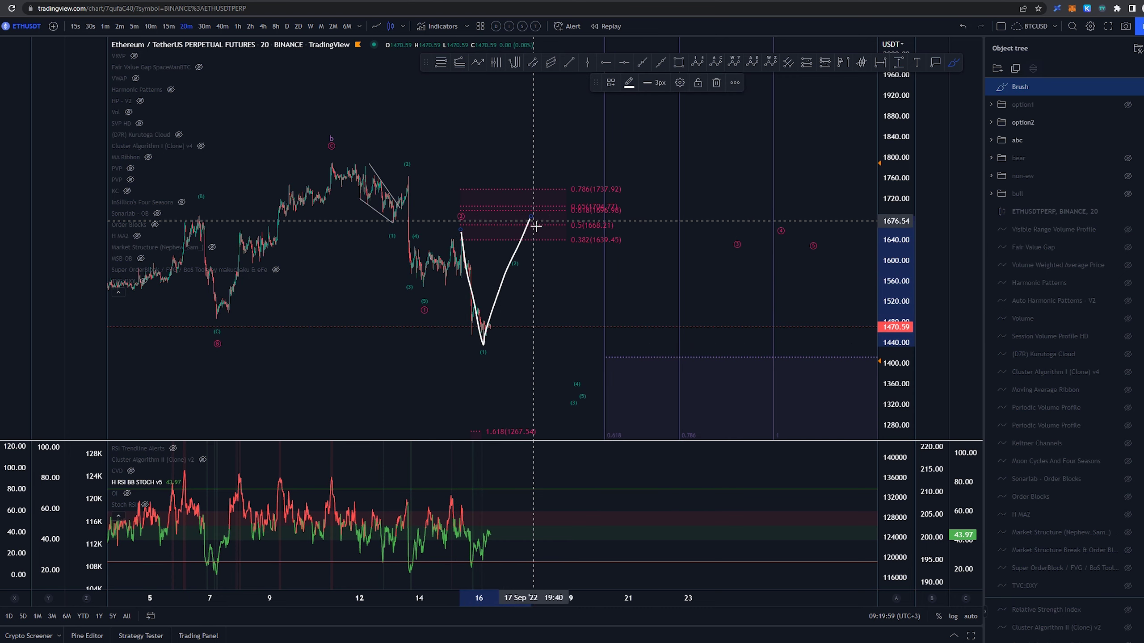
key("ctrl+z")
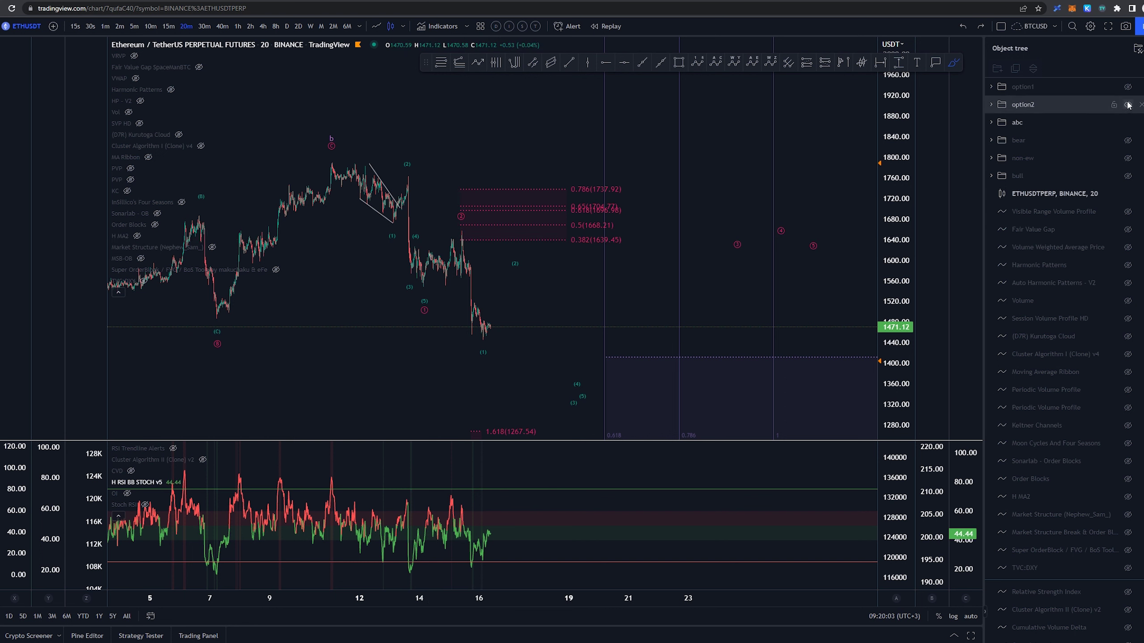
Show option1 instead of option2, brush a circle around its wave (4) high and undo the mark
left_click(1127, 104)
left_click(1128, 87)
left_click_drag(462, 222, 487, 243)
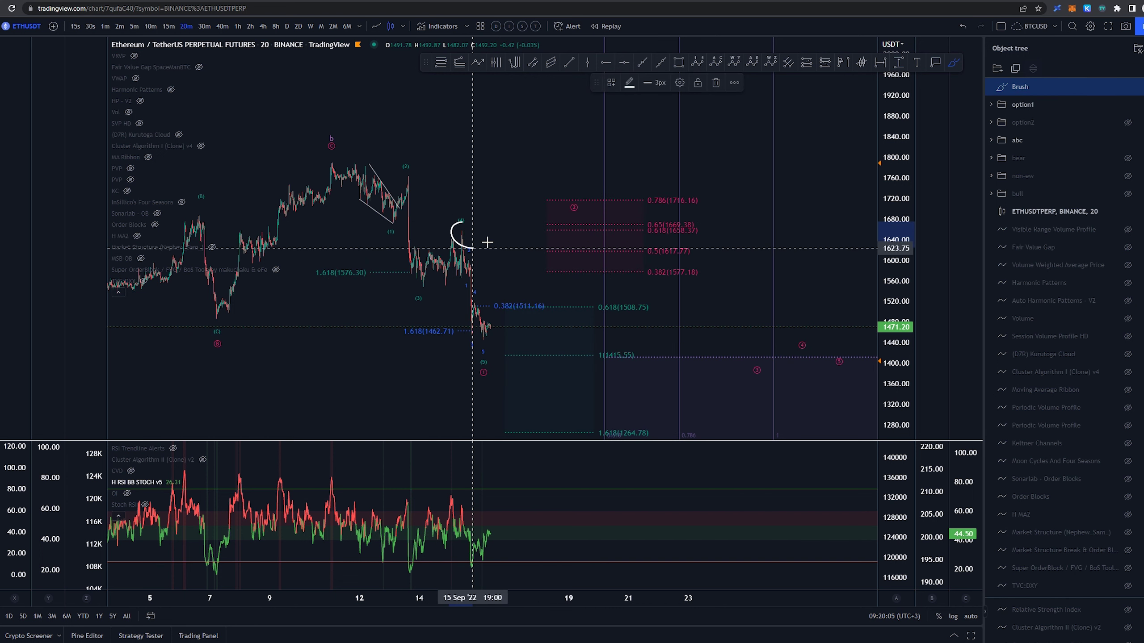
key("ctrl+z")
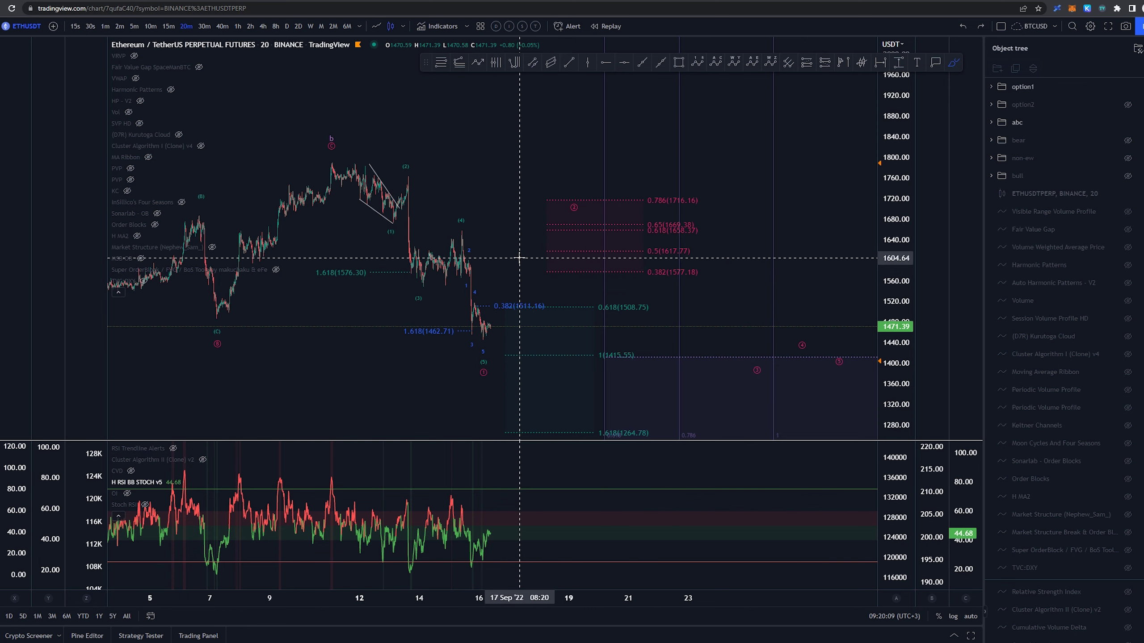
Sketch a projected path from the option1 wave (5) low toward the lower Fibonacci targets, undo it and leave the Brush
mouse_move(485, 335)
left_mouse_down()
mouse_move(537, 297)
mouse_move(603, 385)
left_mouse_up()
key("ctrl+z")
key("ctrl+z")
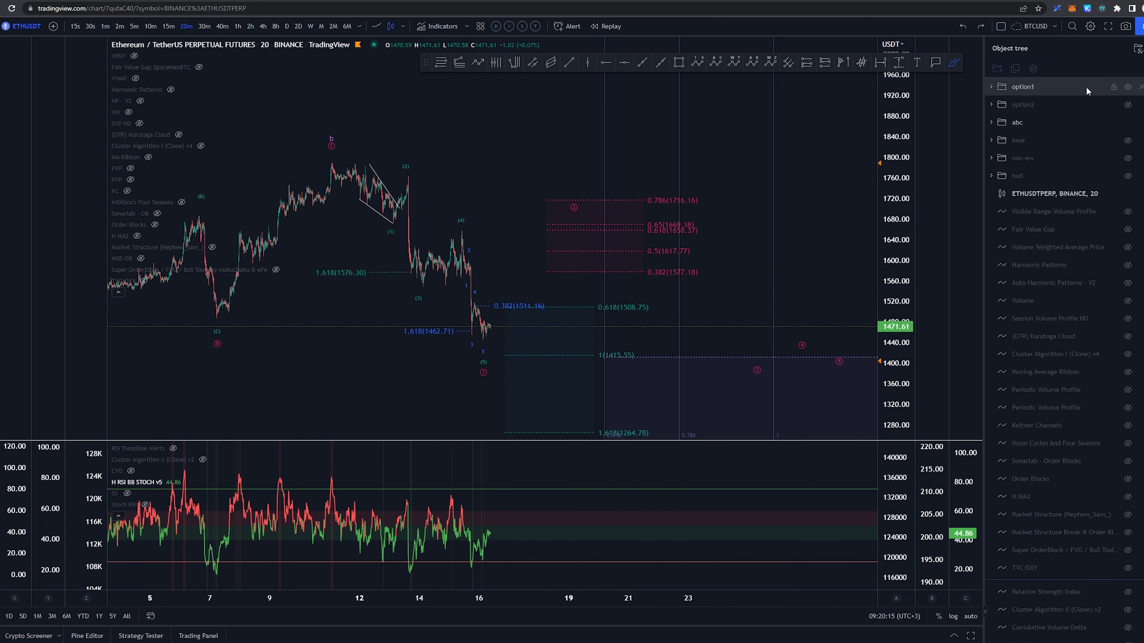
key("Escape")
Reframe the option1 count with its projected targets, brush a mark at the recent wave (5) low and undo it
scroll(506, 180, "down", 3)
mouse_move(599, 150)
left_mouse_down()
mouse_move(503, 108)
mouse_move(439, 58)
left_mouse_up()
mouse_move(711, 135)
left_mouse_down()
mouse_move(786, 171)
mouse_move(796, 201)
mouse_move(833, 207)
left_mouse_up()
scroll(796, 200, "up", 1)
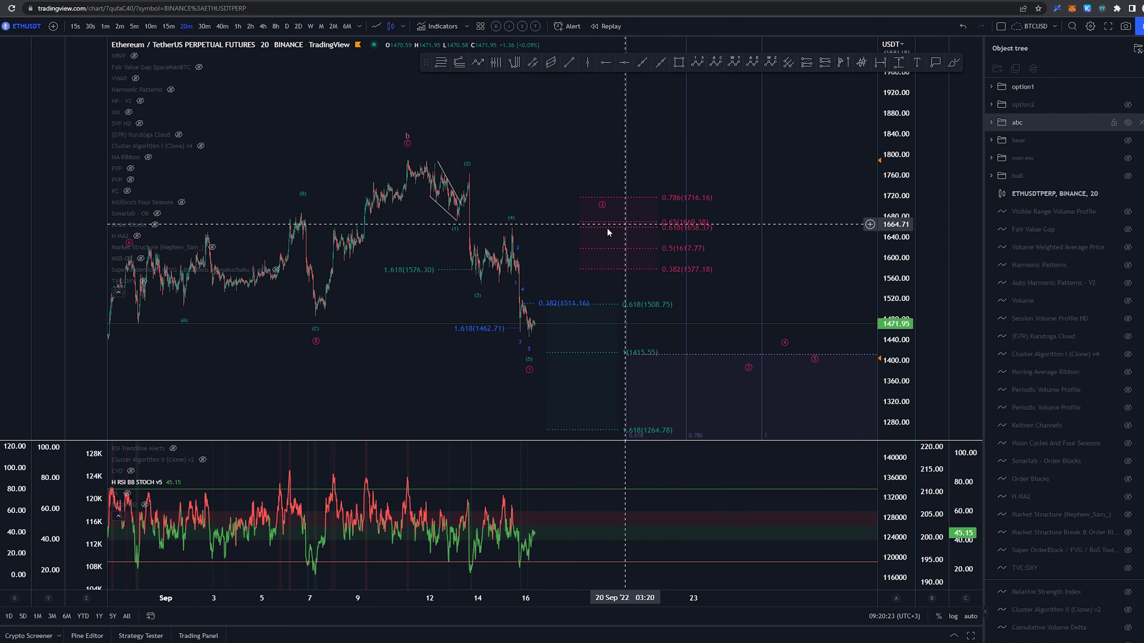
key("alt+b")
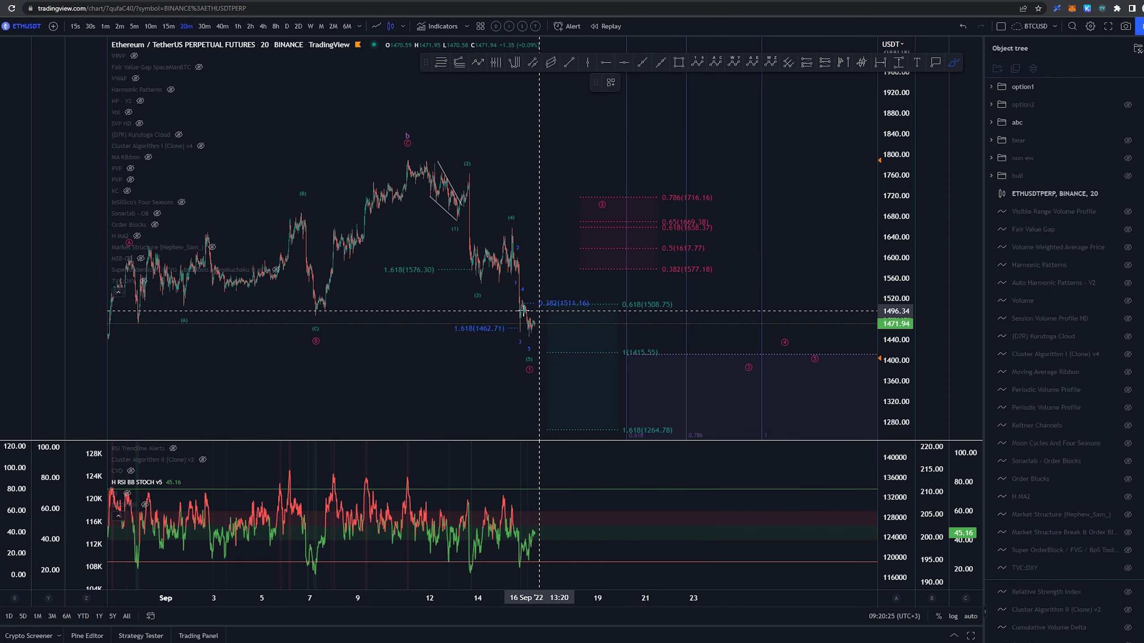
mouse_move(538, 328)
left_mouse_down()
mouse_move(511, 329)
mouse_move(531, 339)
left_mouse_up()
key("ctrl+z")
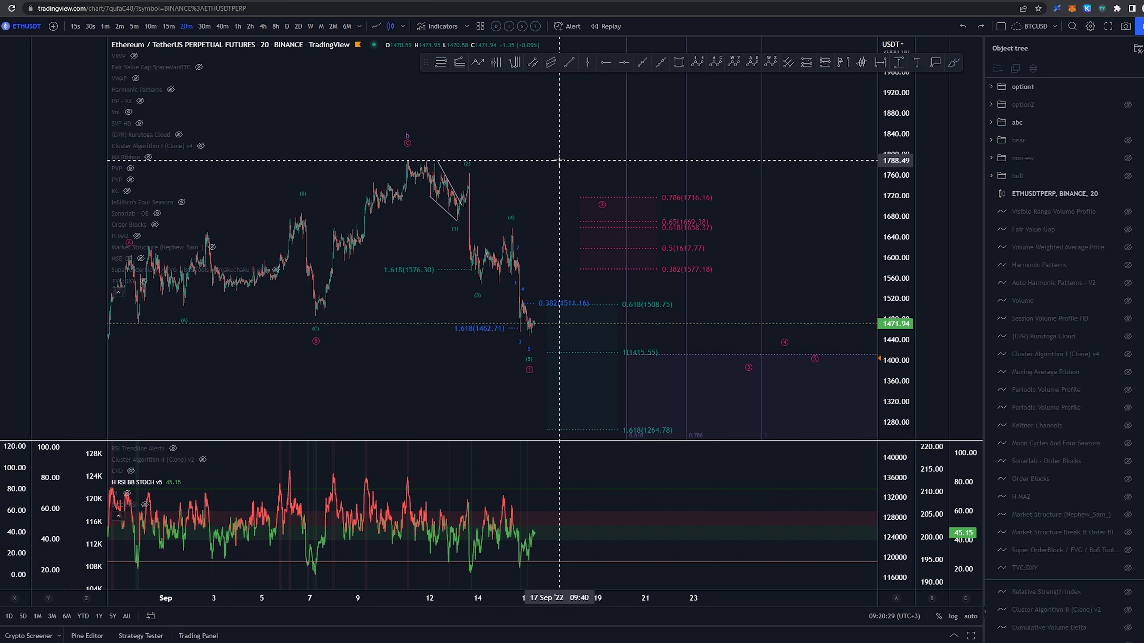